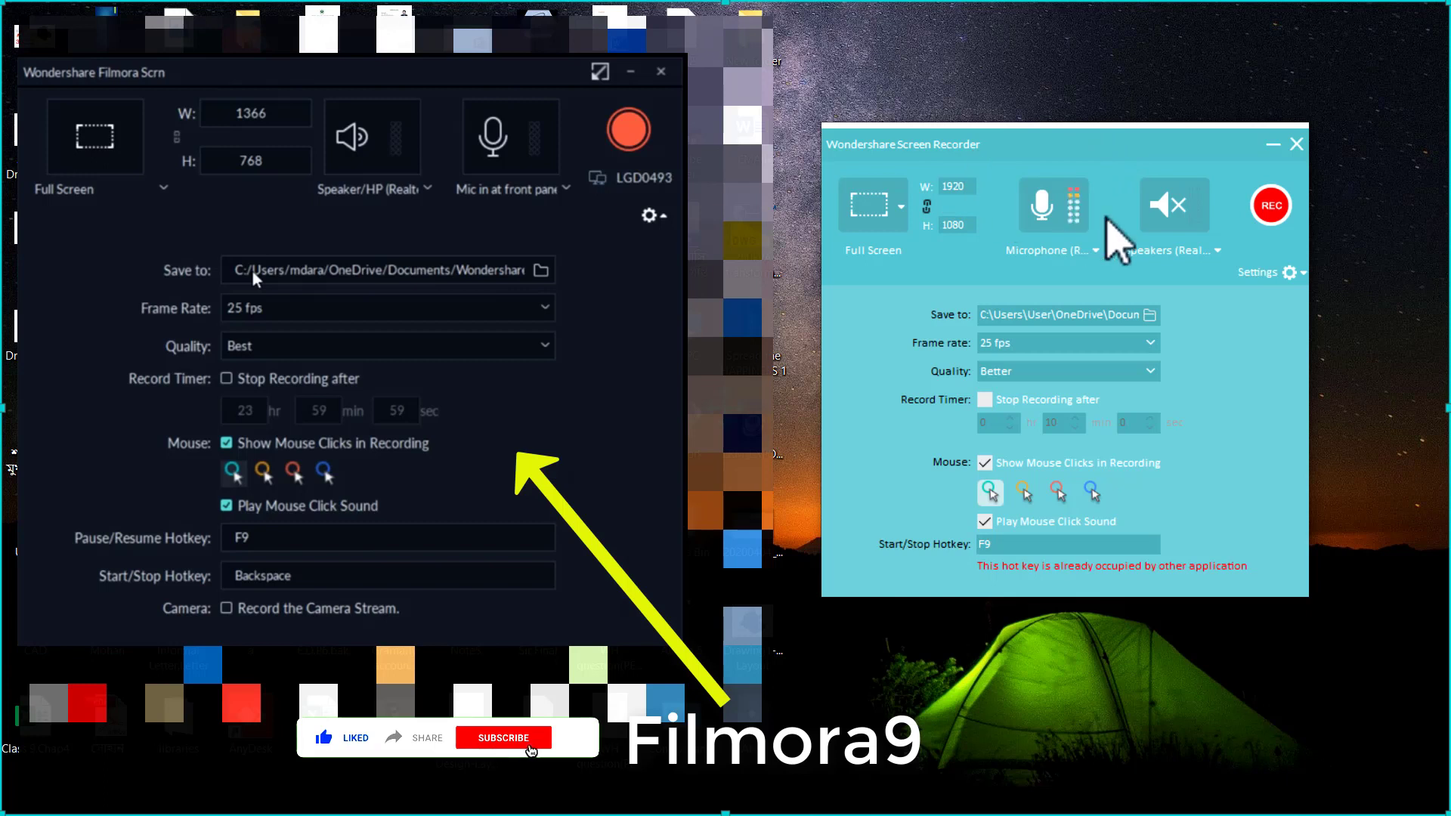
Collapse the recorder settings, nudge the capture frame's corner and set the capture area back to Full Screen
click(1290, 272)
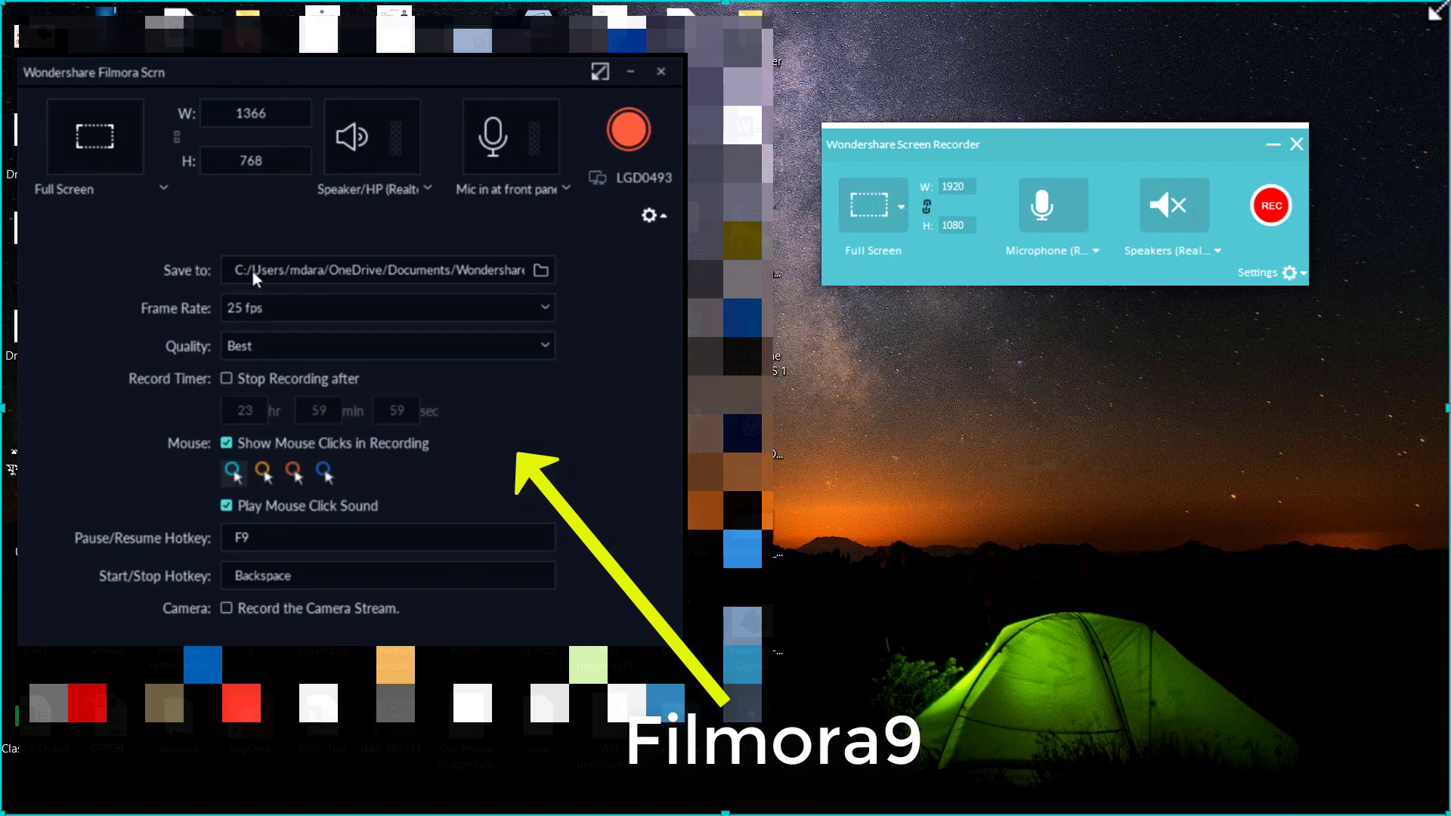
mouse_move(1436, 14)
mouse_down()
mouse_move(1382, 34)
mouse_move(1438, 13)
mouse_up()
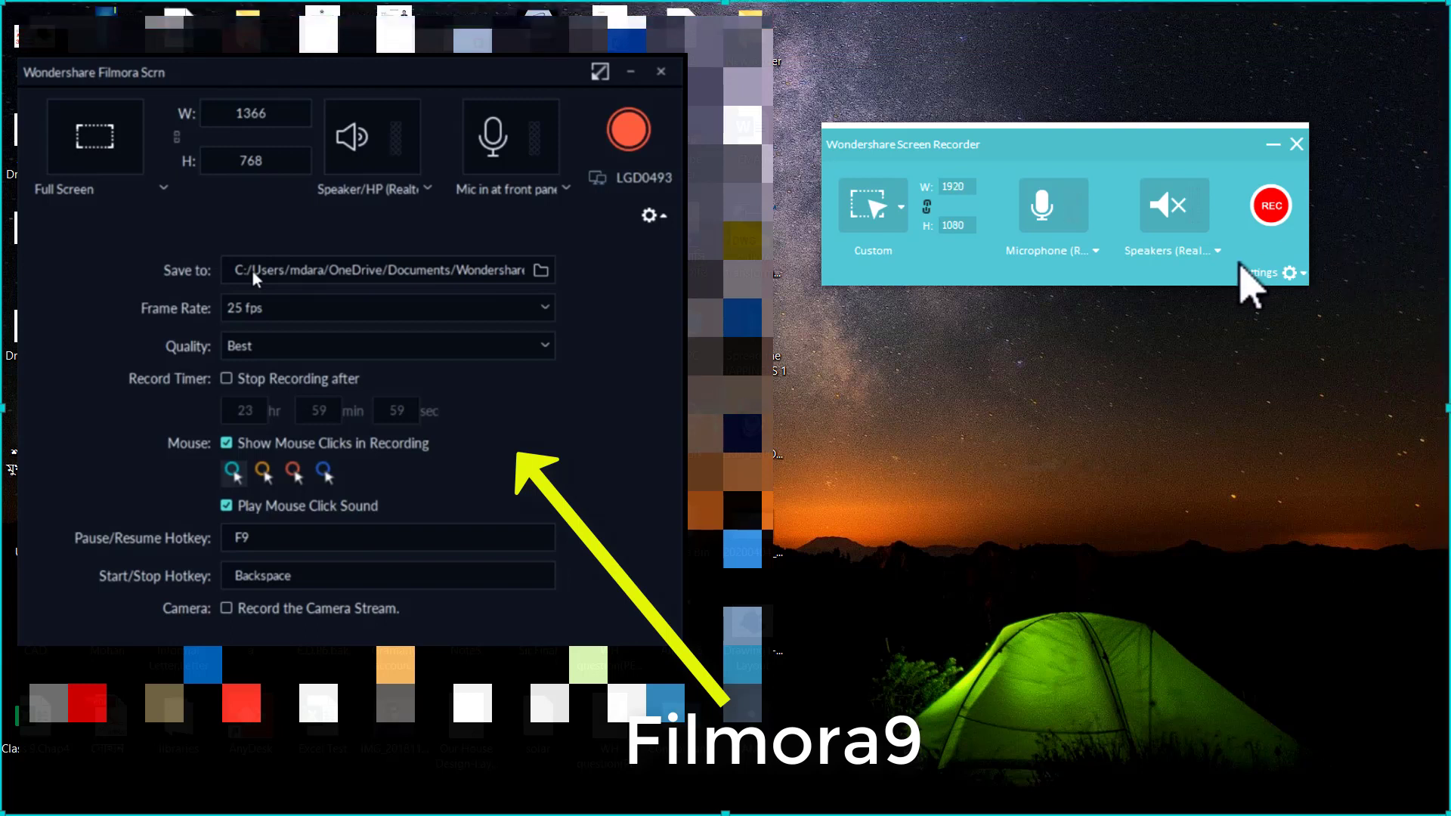
click(903, 207)
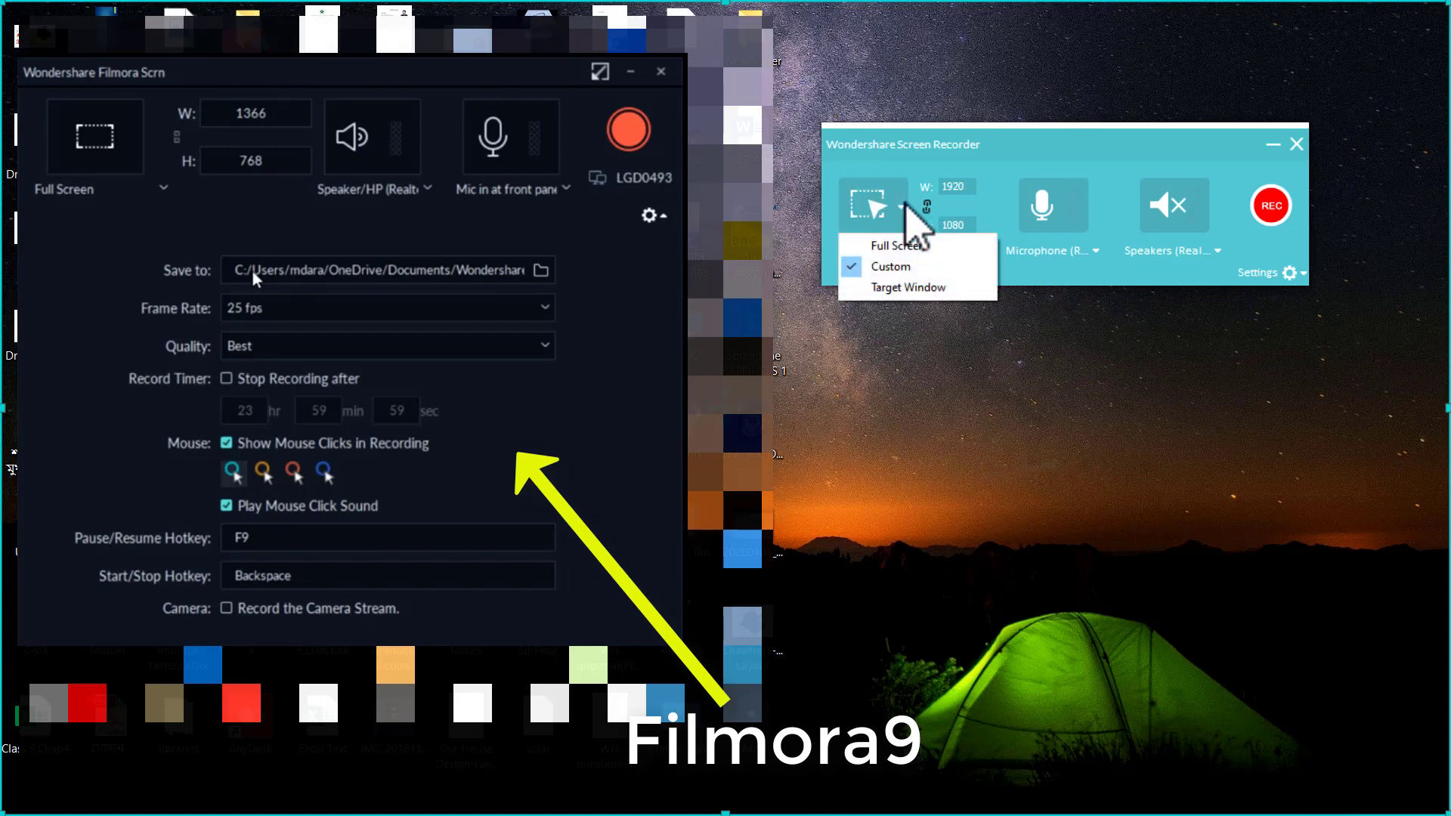
click(907, 246)
click(907, 243)
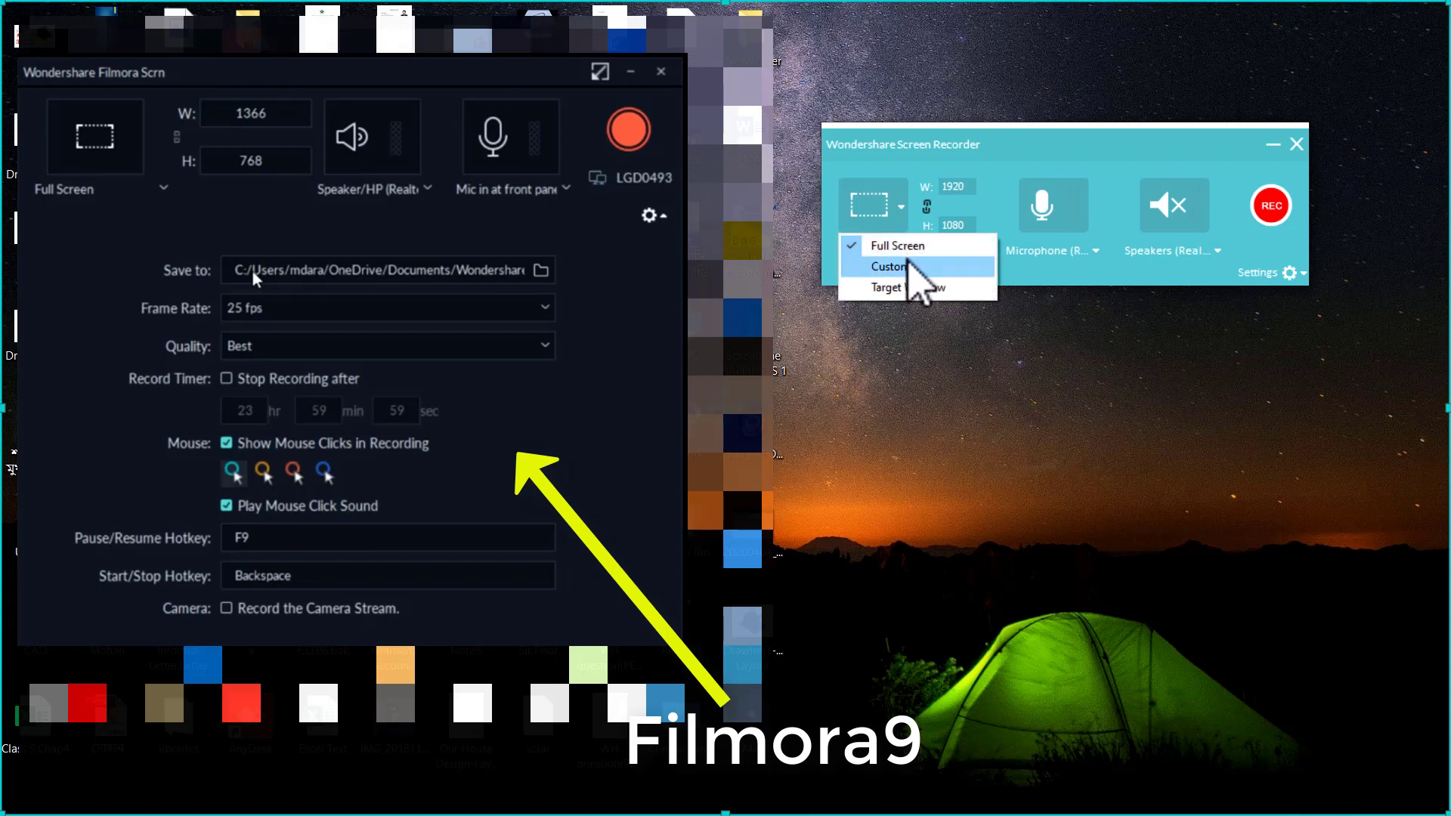
Resize a custom capture area to 864 × 1028, shift it slightly upward, and restore the capture area to Full Screen
click(908, 264)
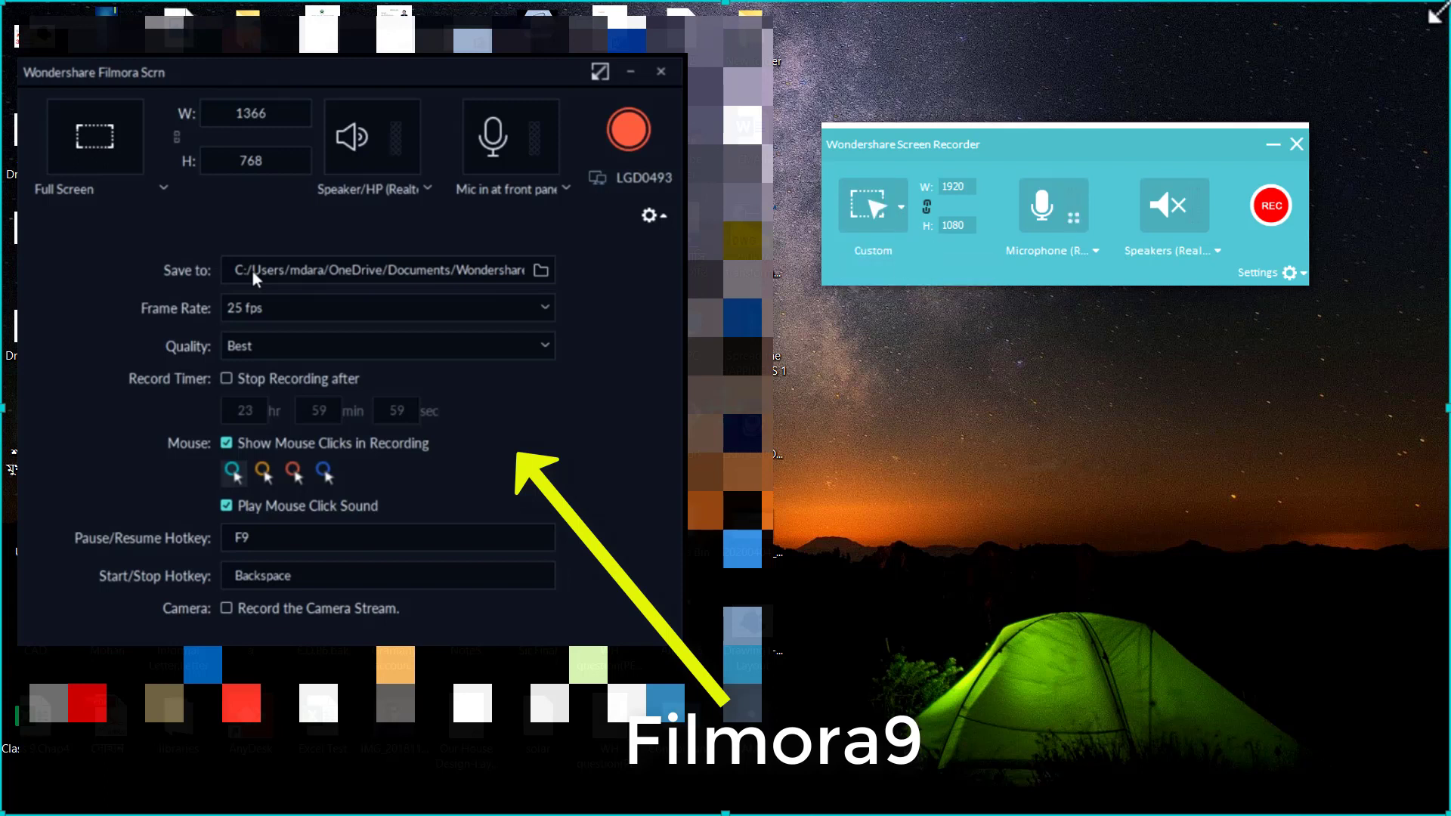
drag(1436, 14, 1434, 13)
drag(11, 12, 795, 37)
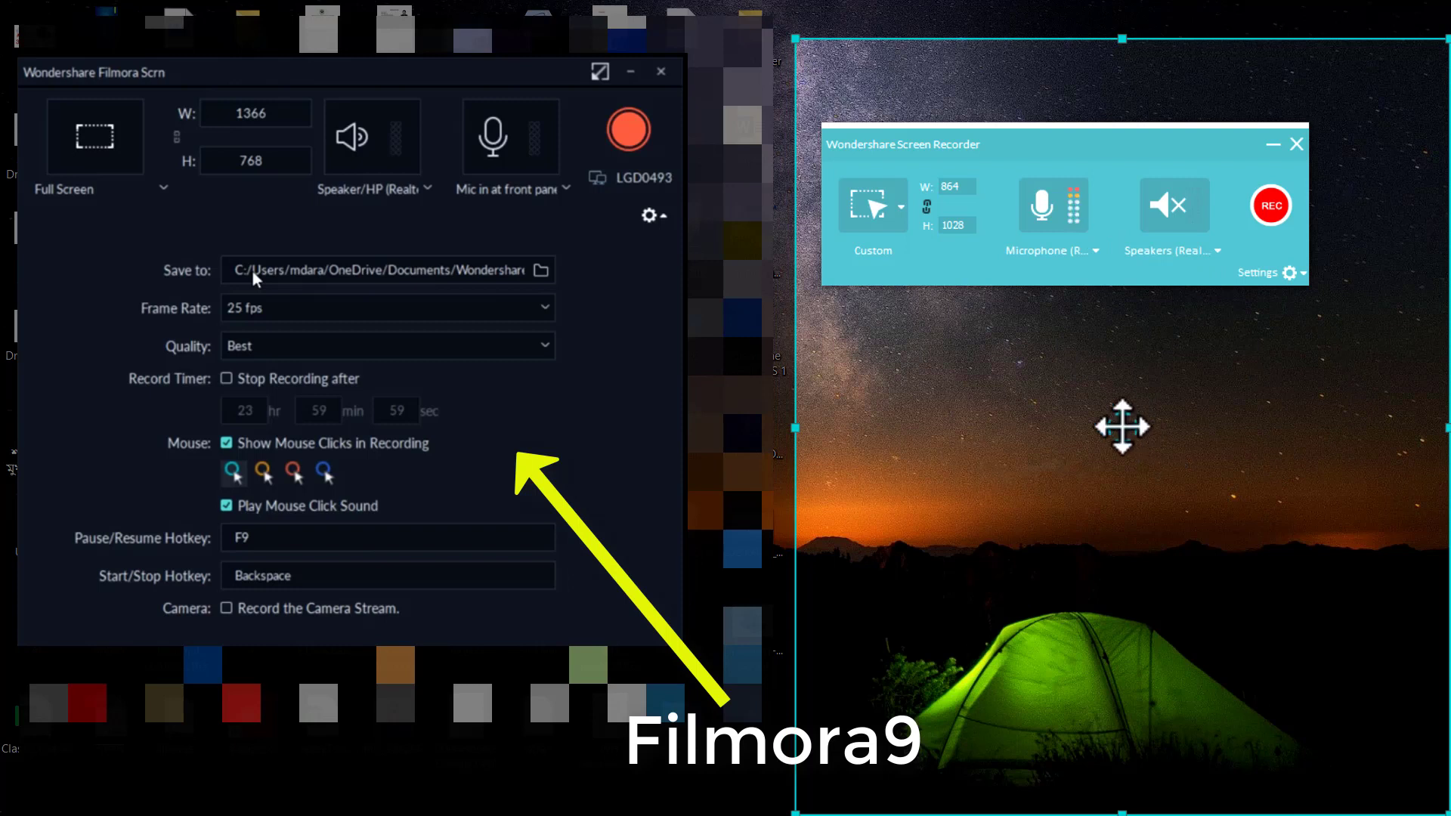
drag(1122, 427, 1135, 408)
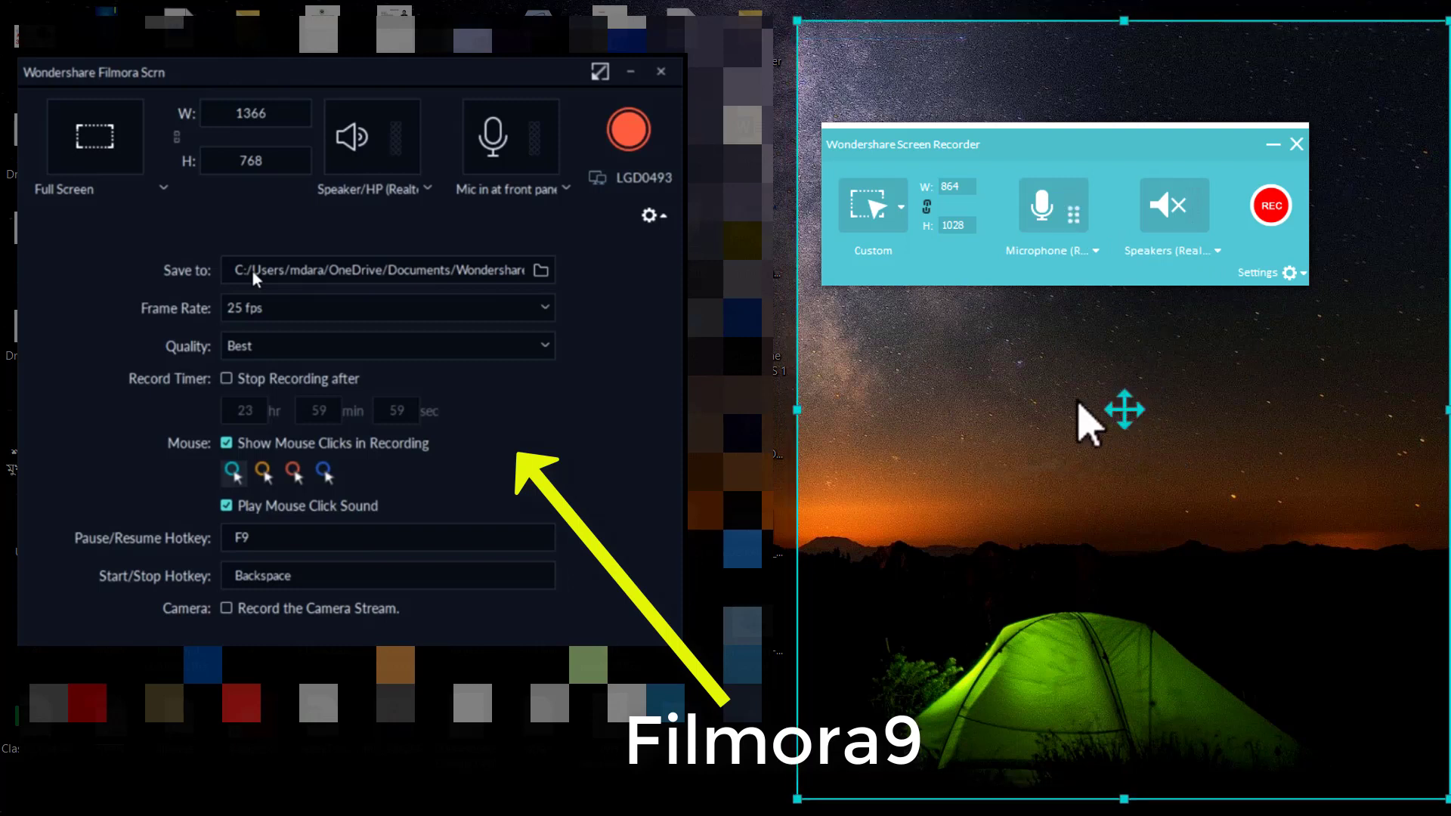
click(898, 219)
click(897, 246)
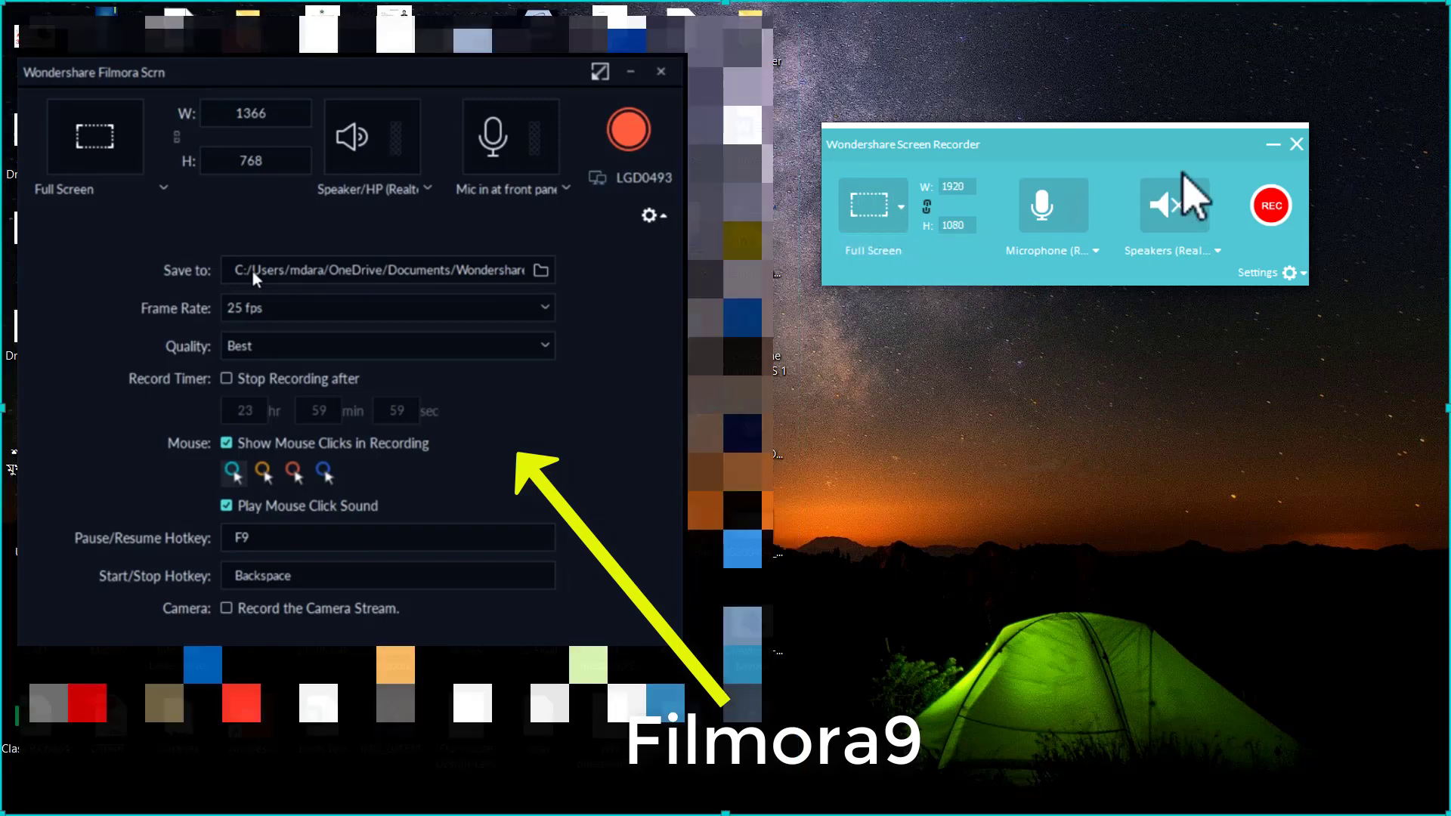
Try the Target Window capture mode on the desktop and return the capture area to Full Screen
click(903, 205)
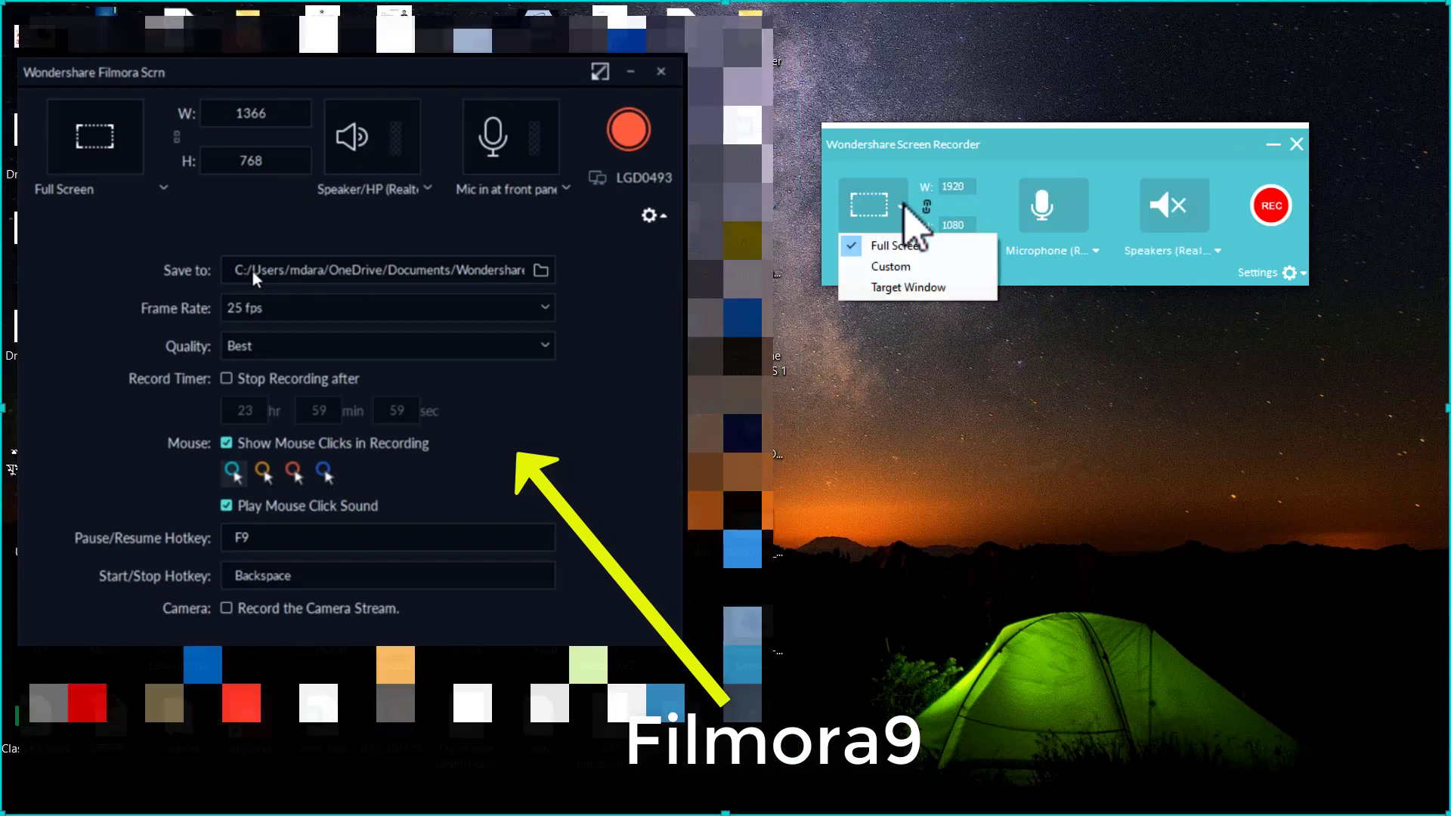
click(926, 293)
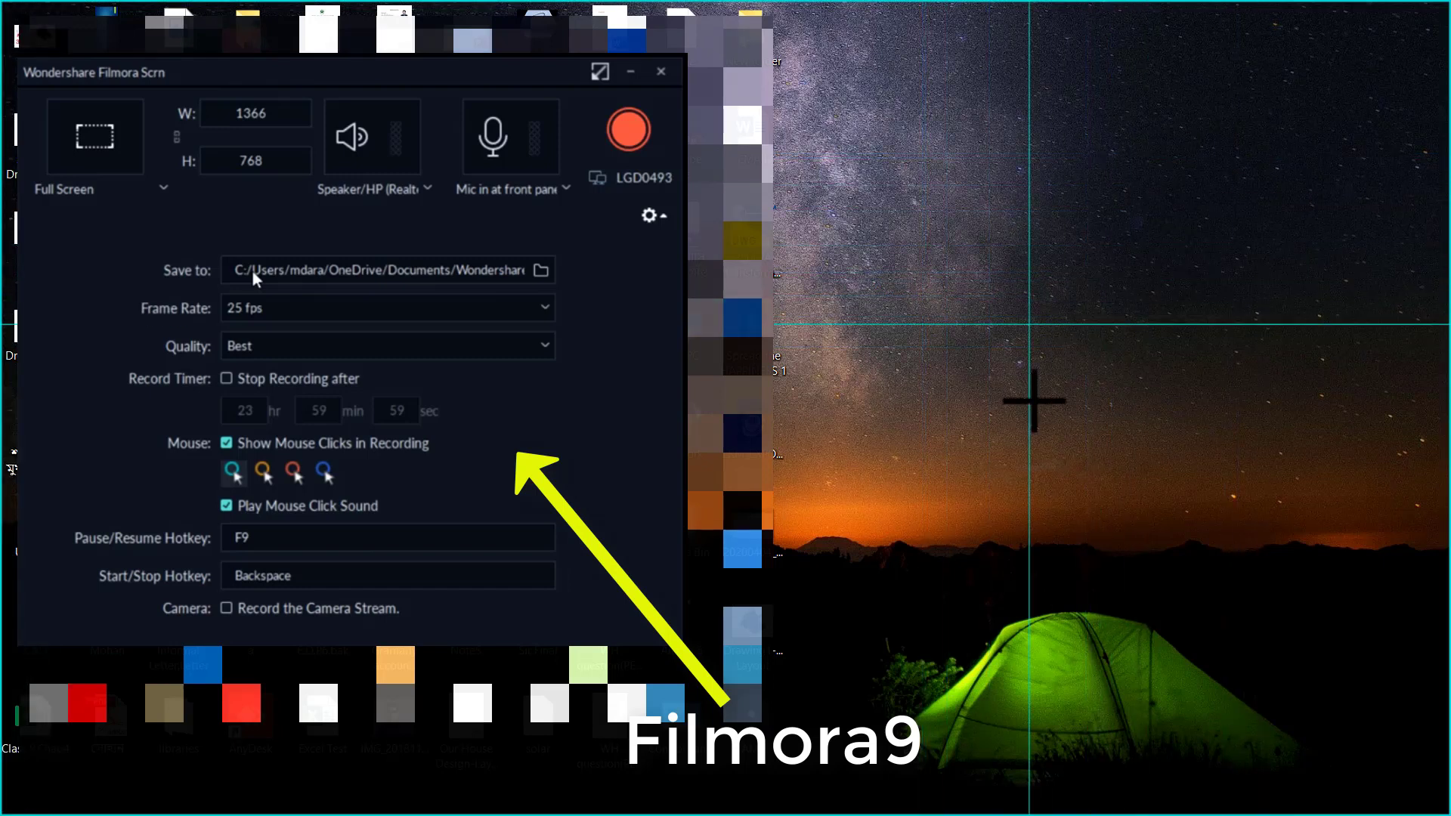
click(1053, 353)
click(901, 208)
click(903, 242)
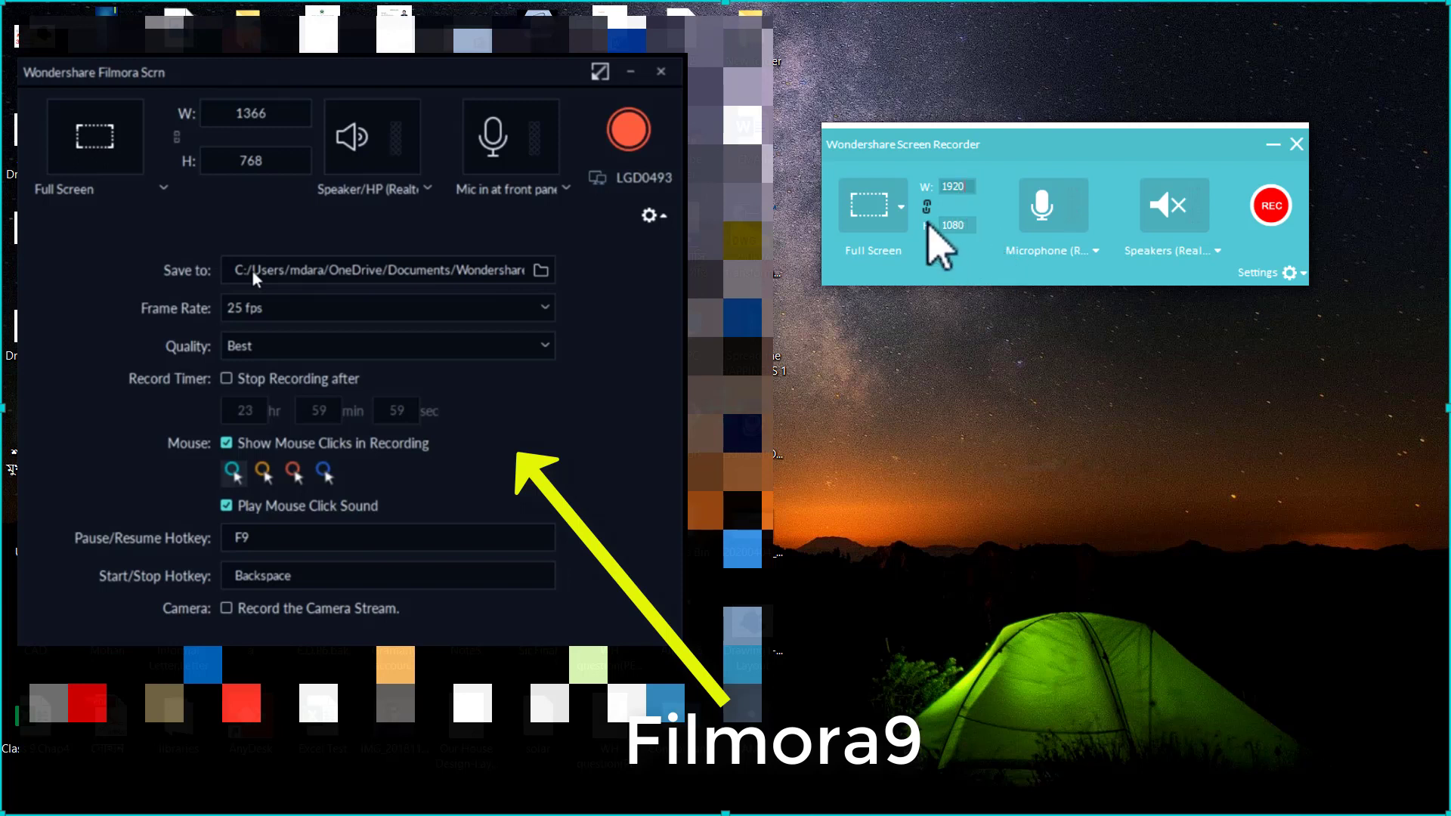
Move the recorder window slightly higher and review the available microphone and speaker devices
drag(1104, 145, 1149, 104)
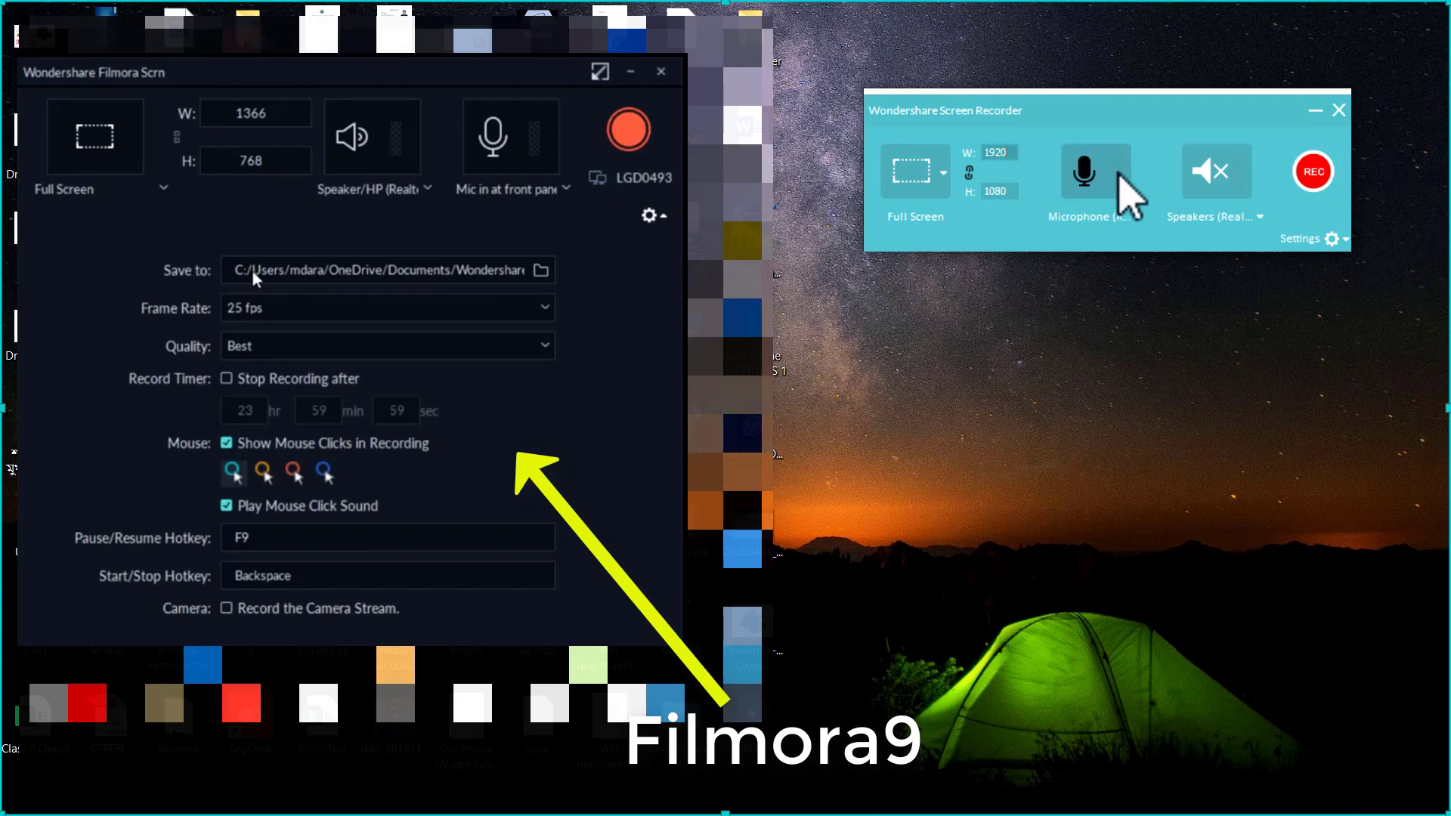
click(1135, 219)
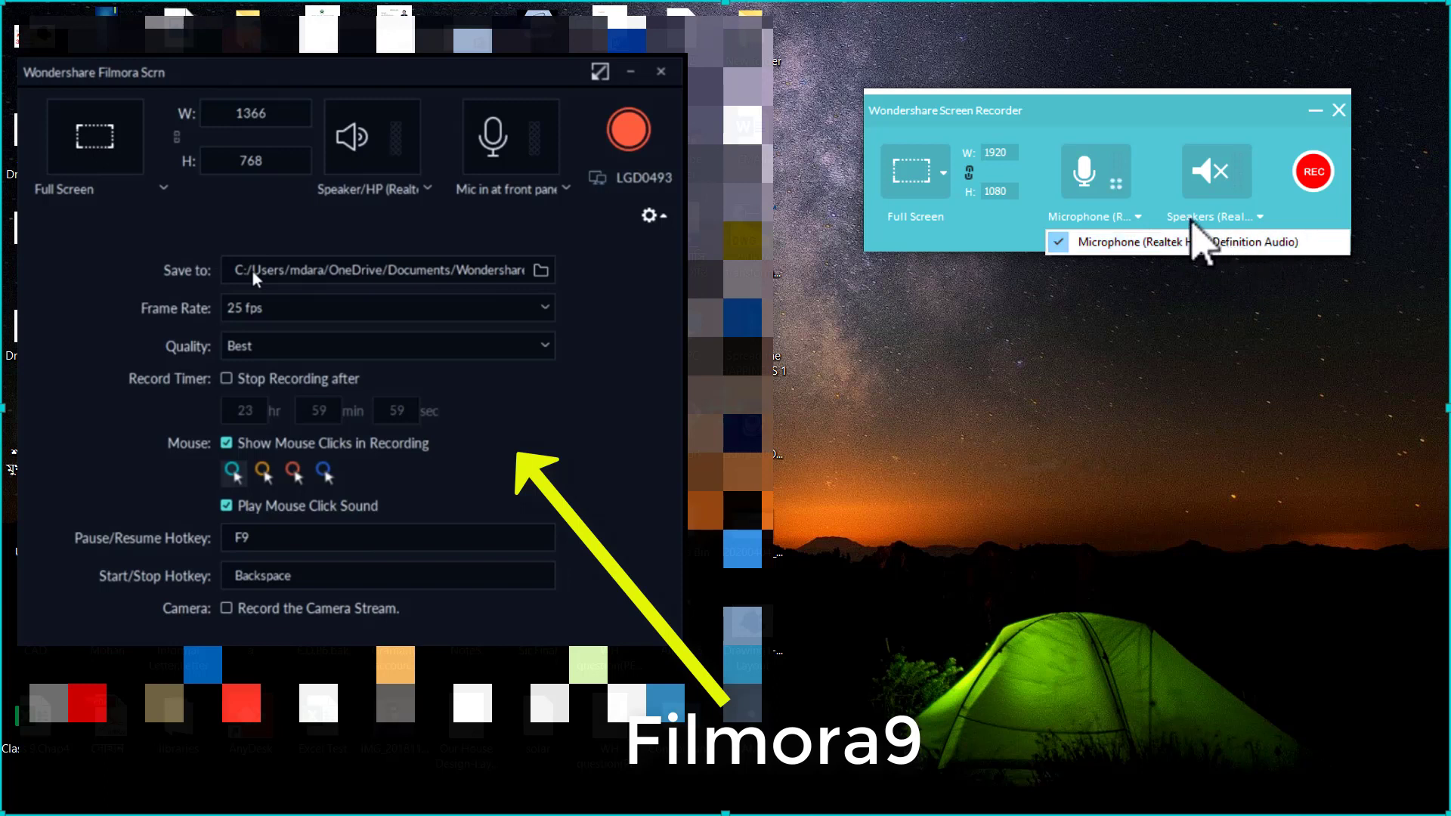
click(1135, 219)
click(1135, 219)
click(1133, 219)
click(1133, 219)
click(1031, 240)
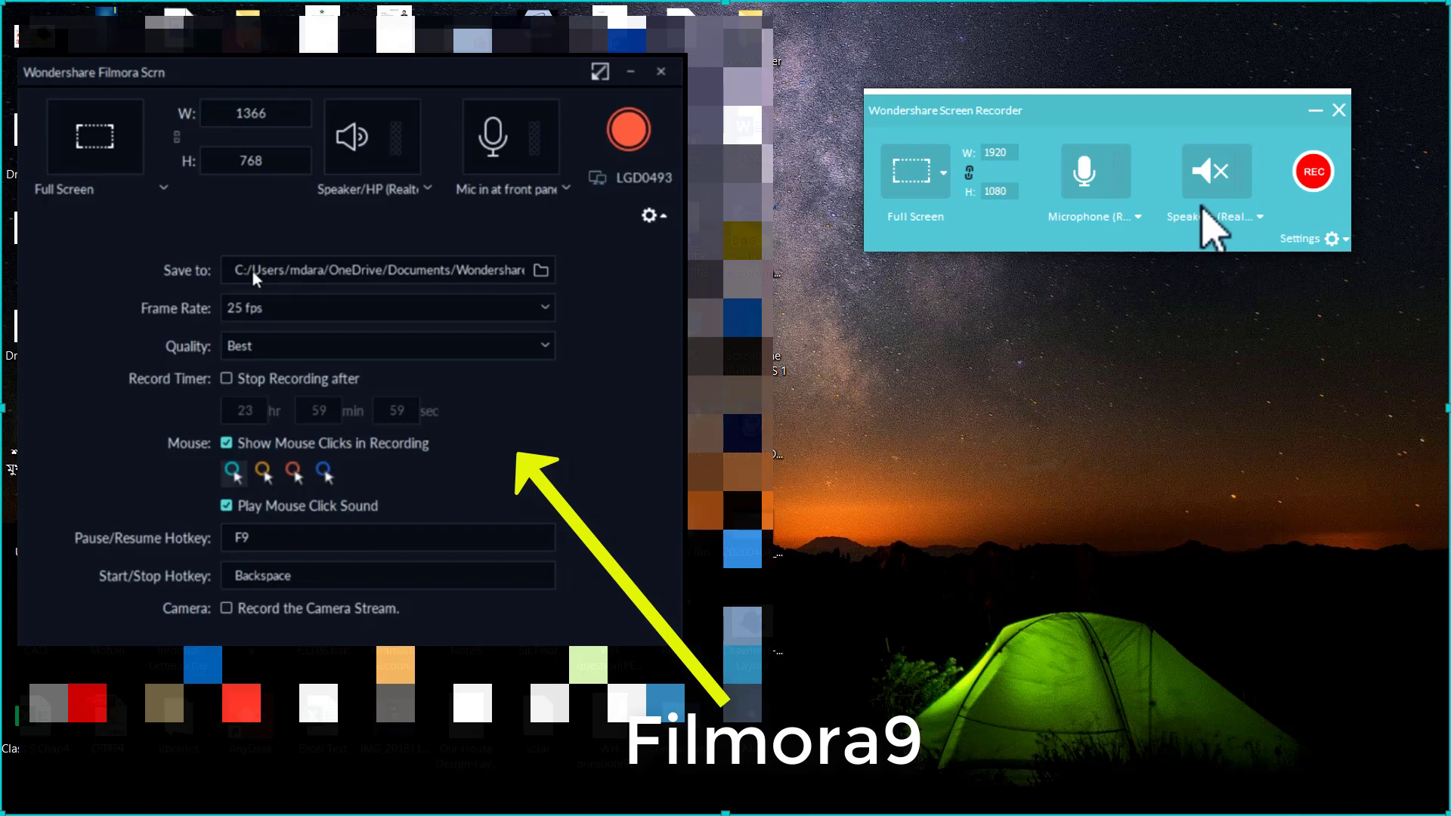
click(1225, 218)
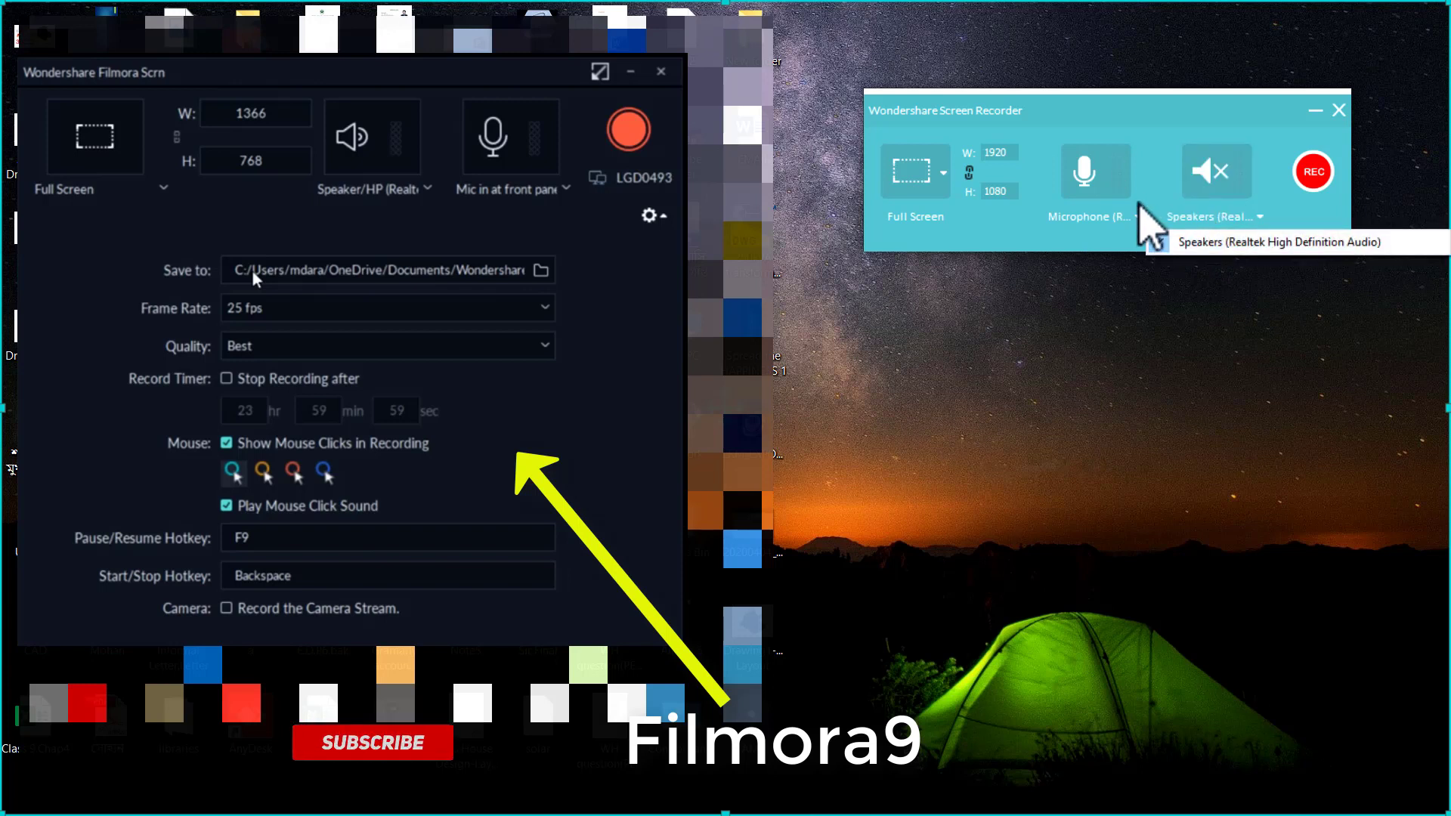
click(1259, 209)
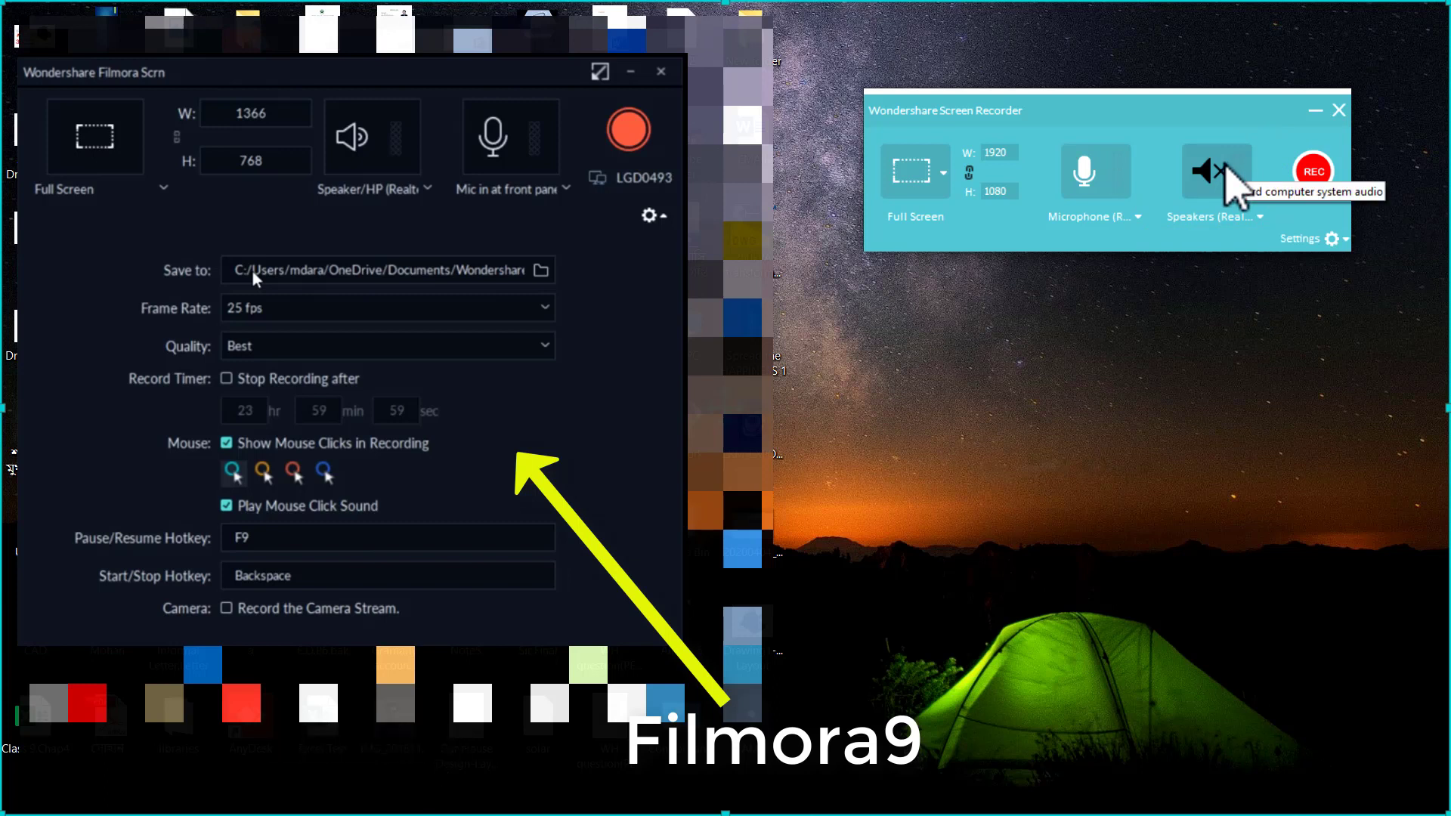
Refresh the desktop several times with system audio recording off and on, and leave system audio switched off
right_click(1206, 324)
click(1231, 350)
right_click(1208, 324)
click(1226, 364)
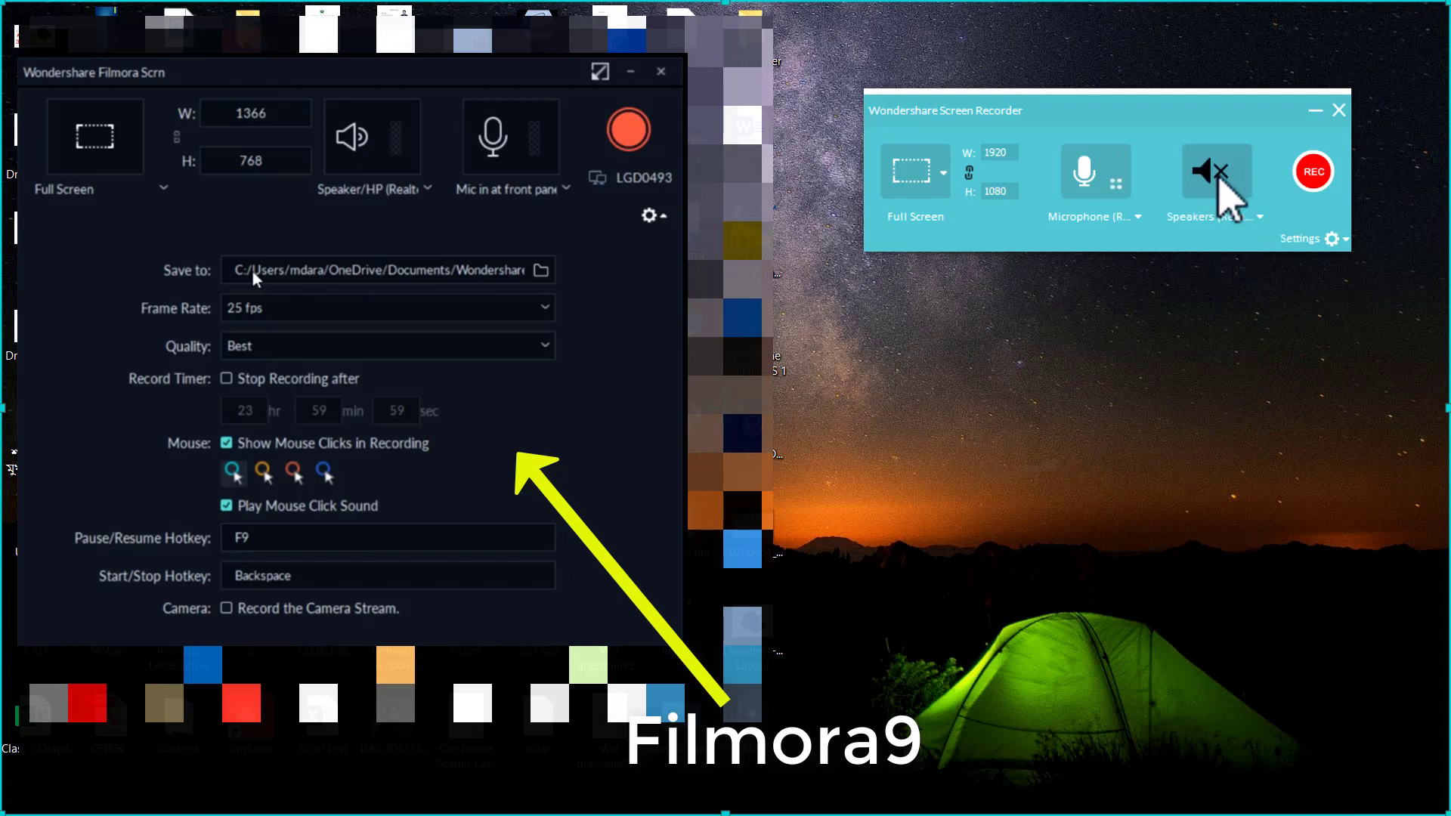
right_click(1200, 299)
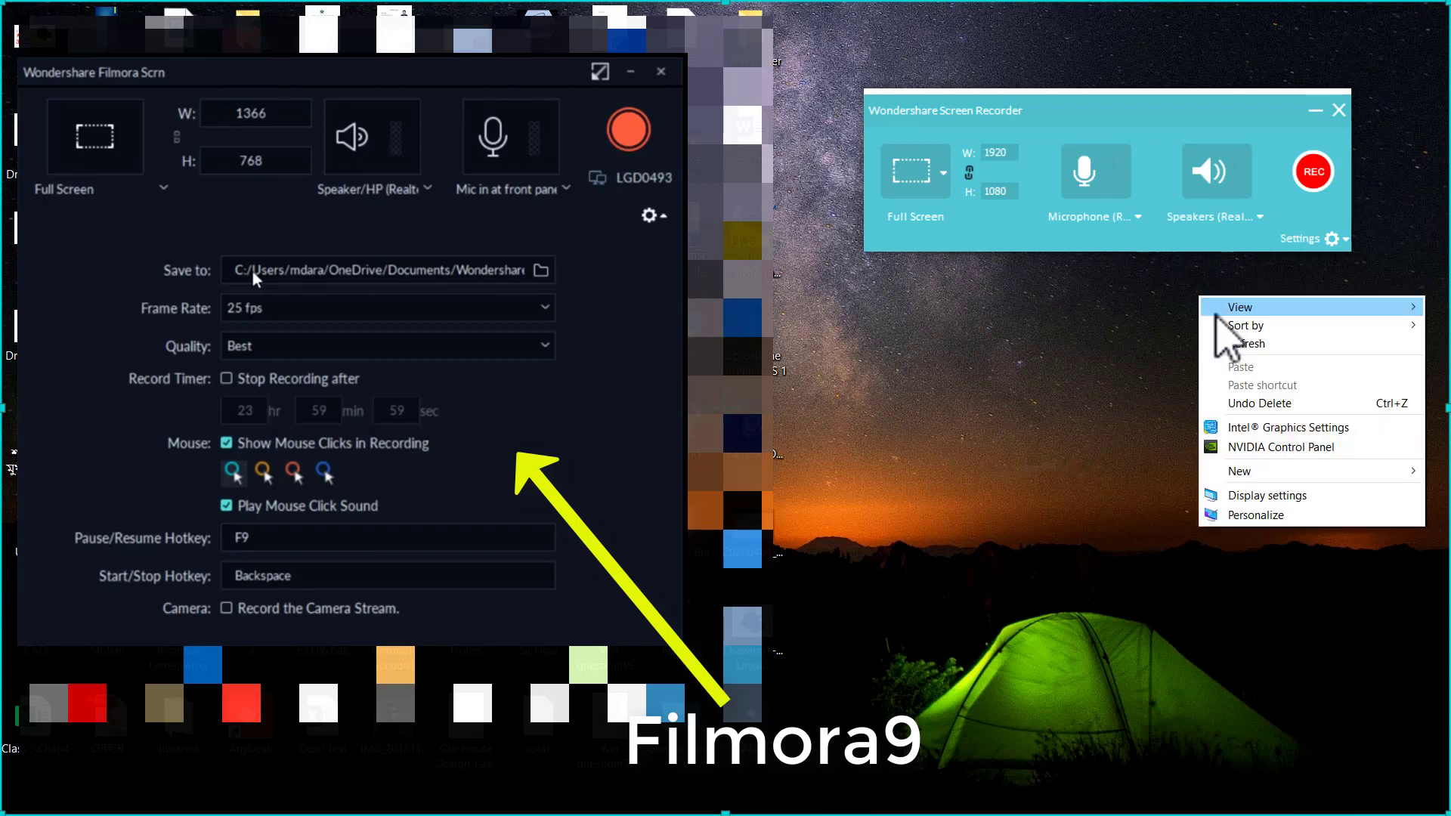
click(1230, 344)
right_click(1187, 285)
click(1205, 337)
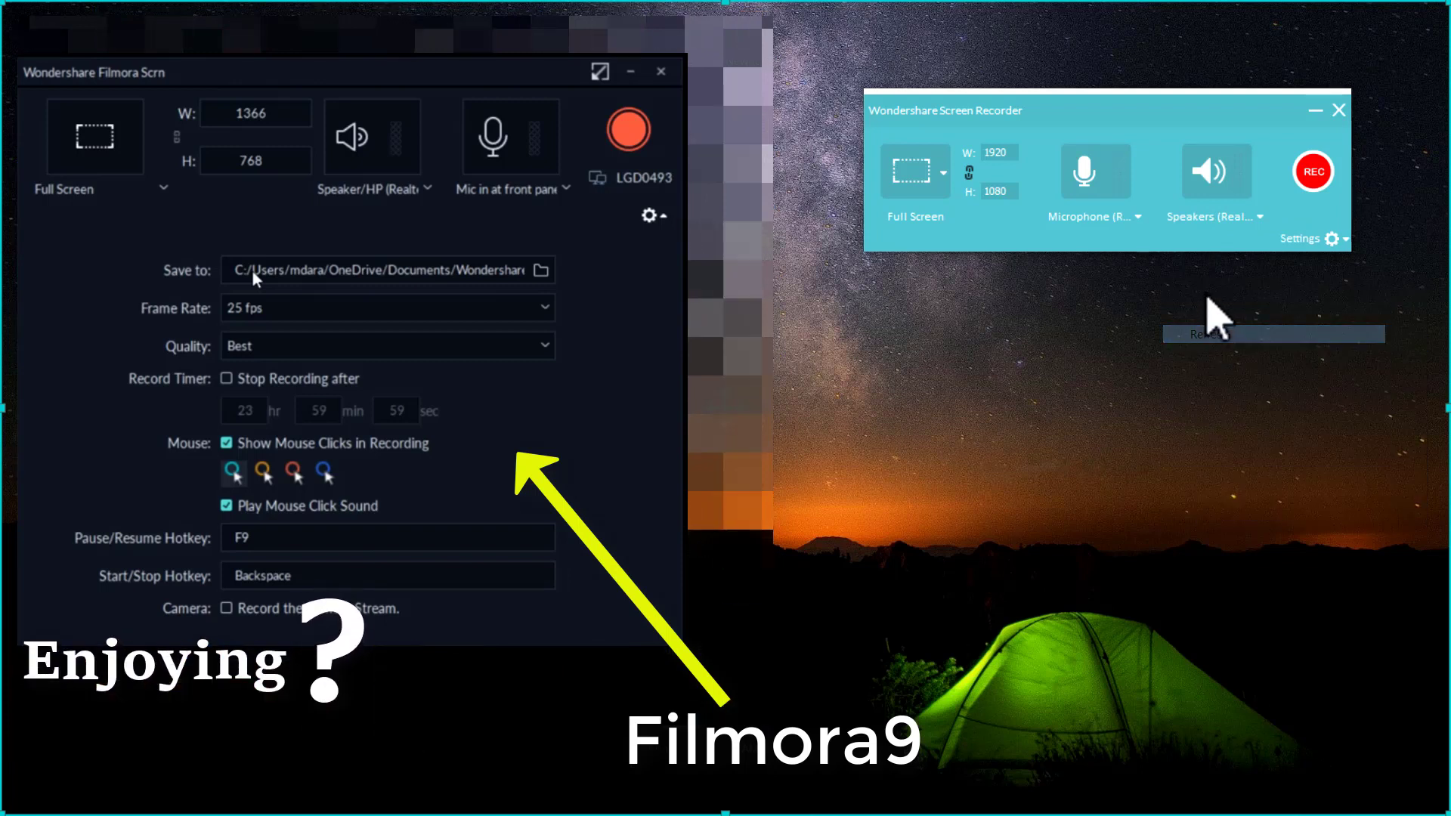
click(1218, 181)
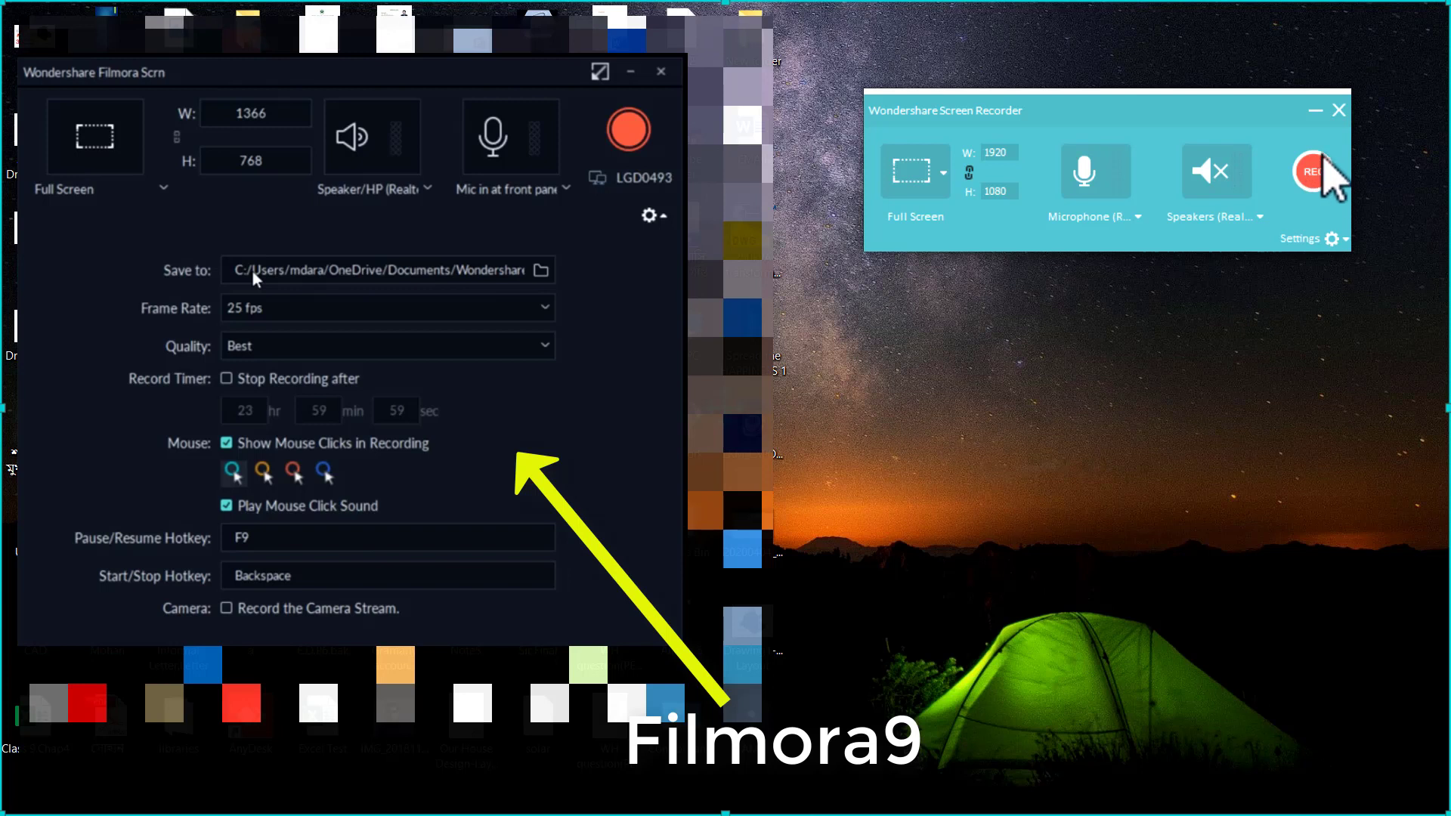
Expand the recorder settings and browse the folders available for saving recordings, including Desktop, cancelling the selection
click(1346, 240)
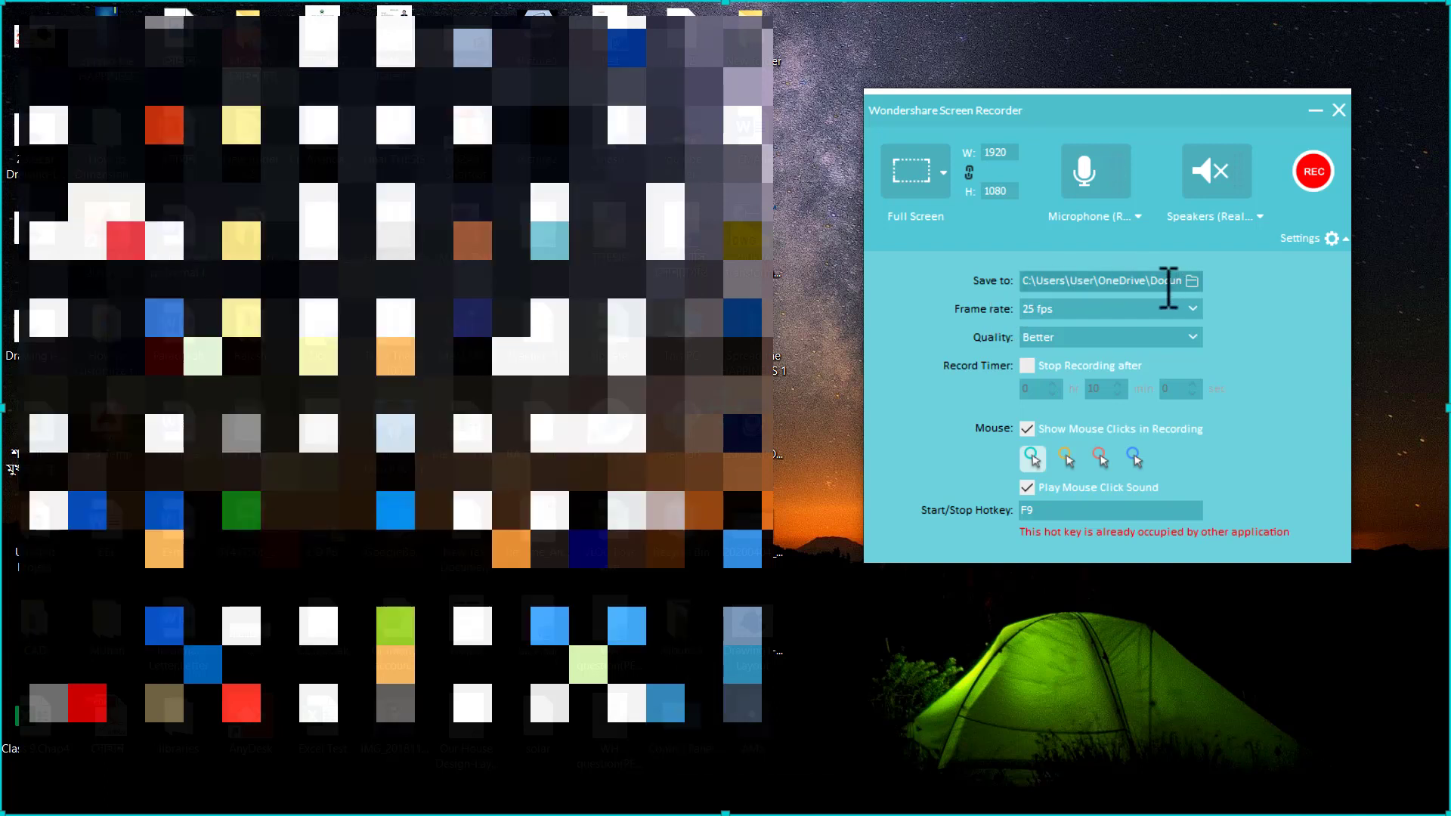
click(1192, 281)
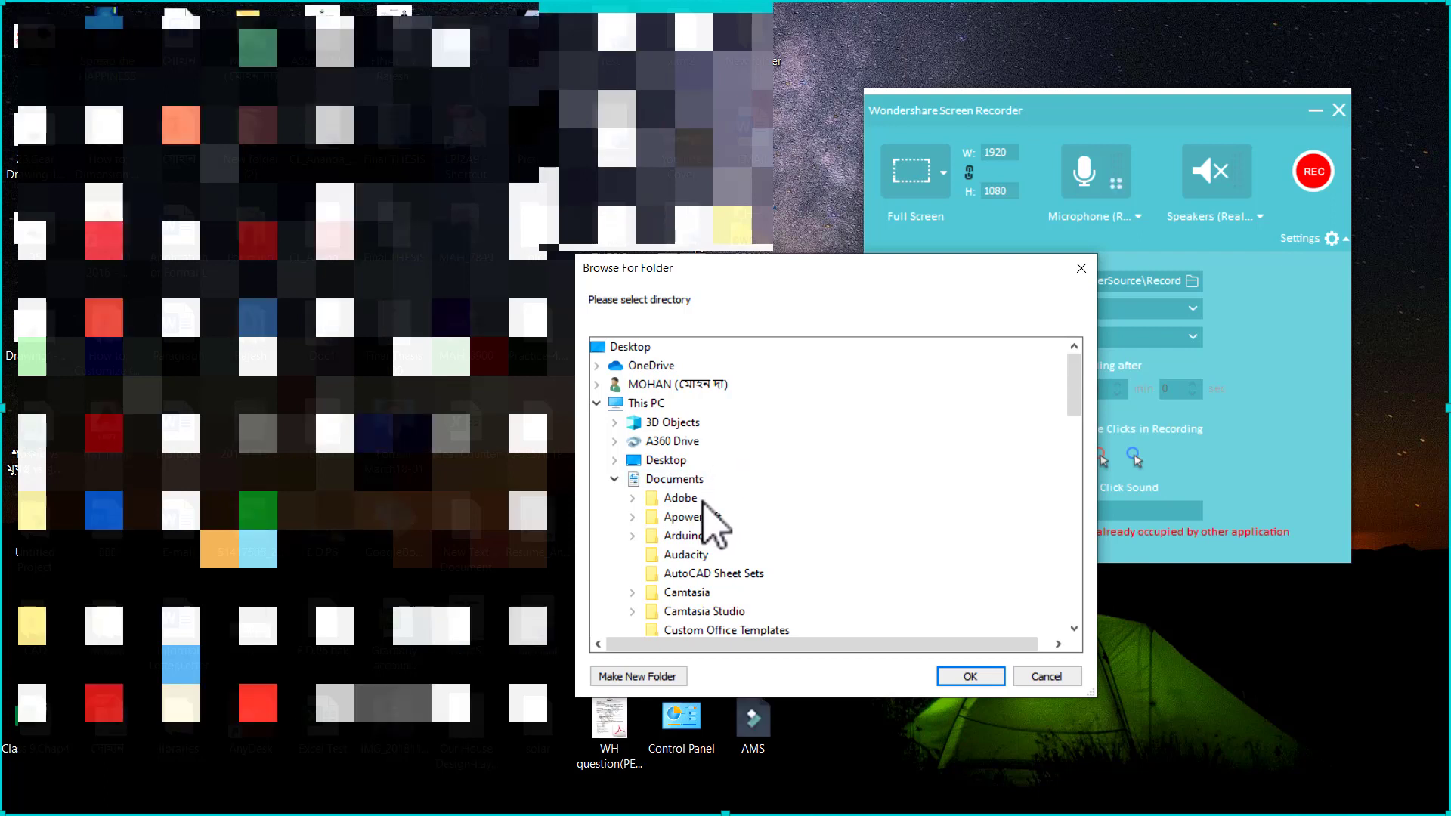
click(666, 408)
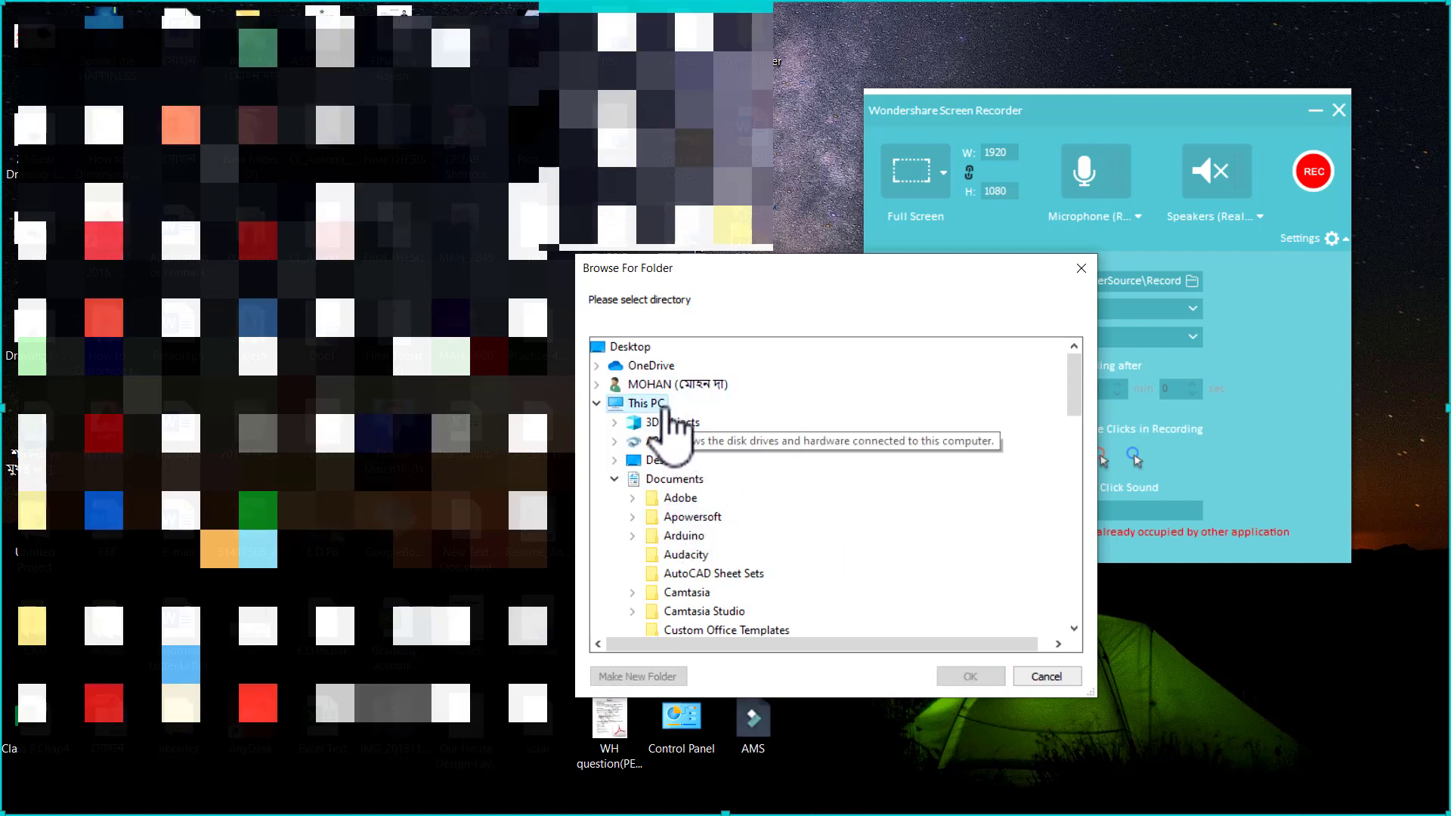
click(643, 346)
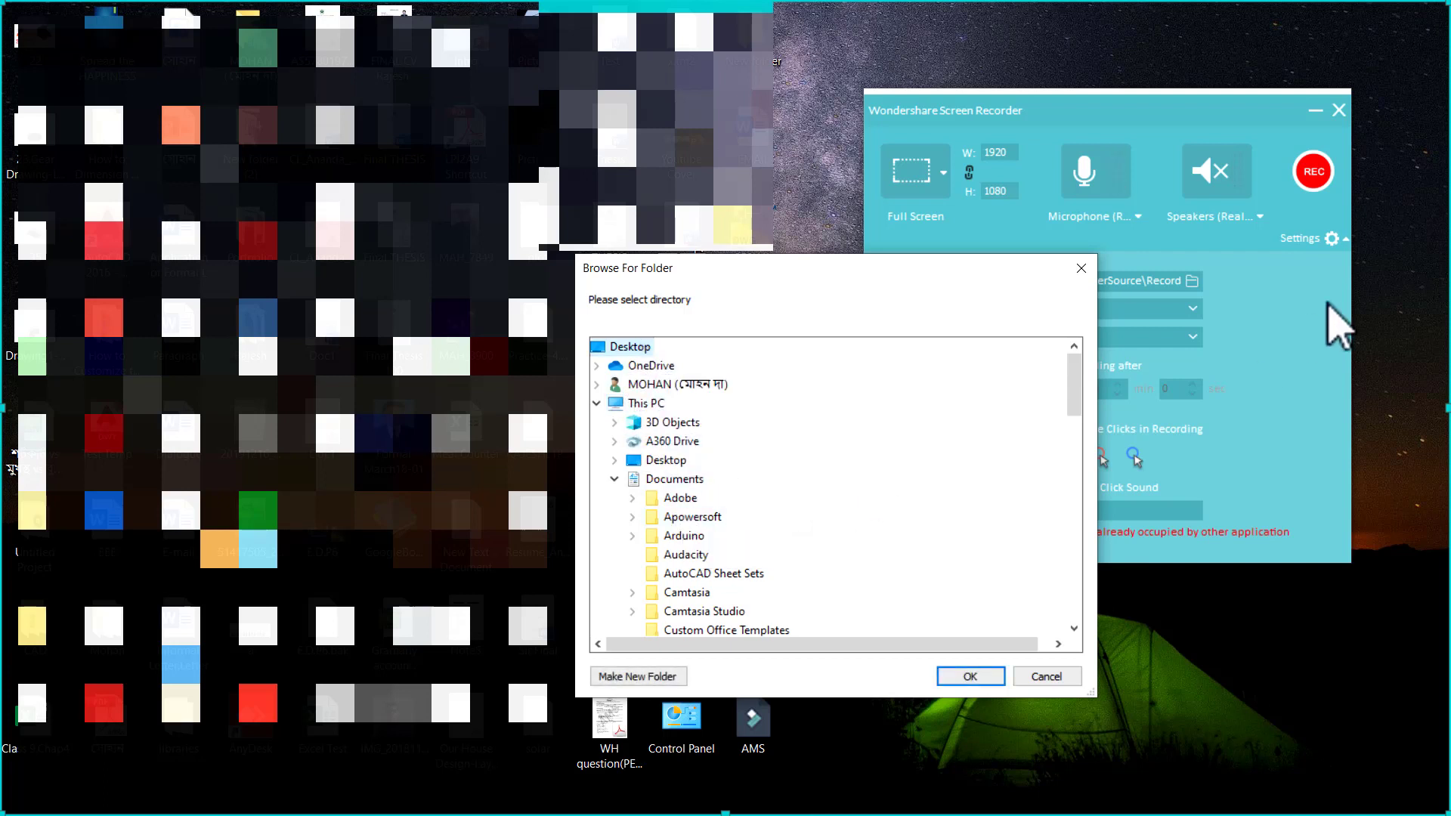
click(1081, 269)
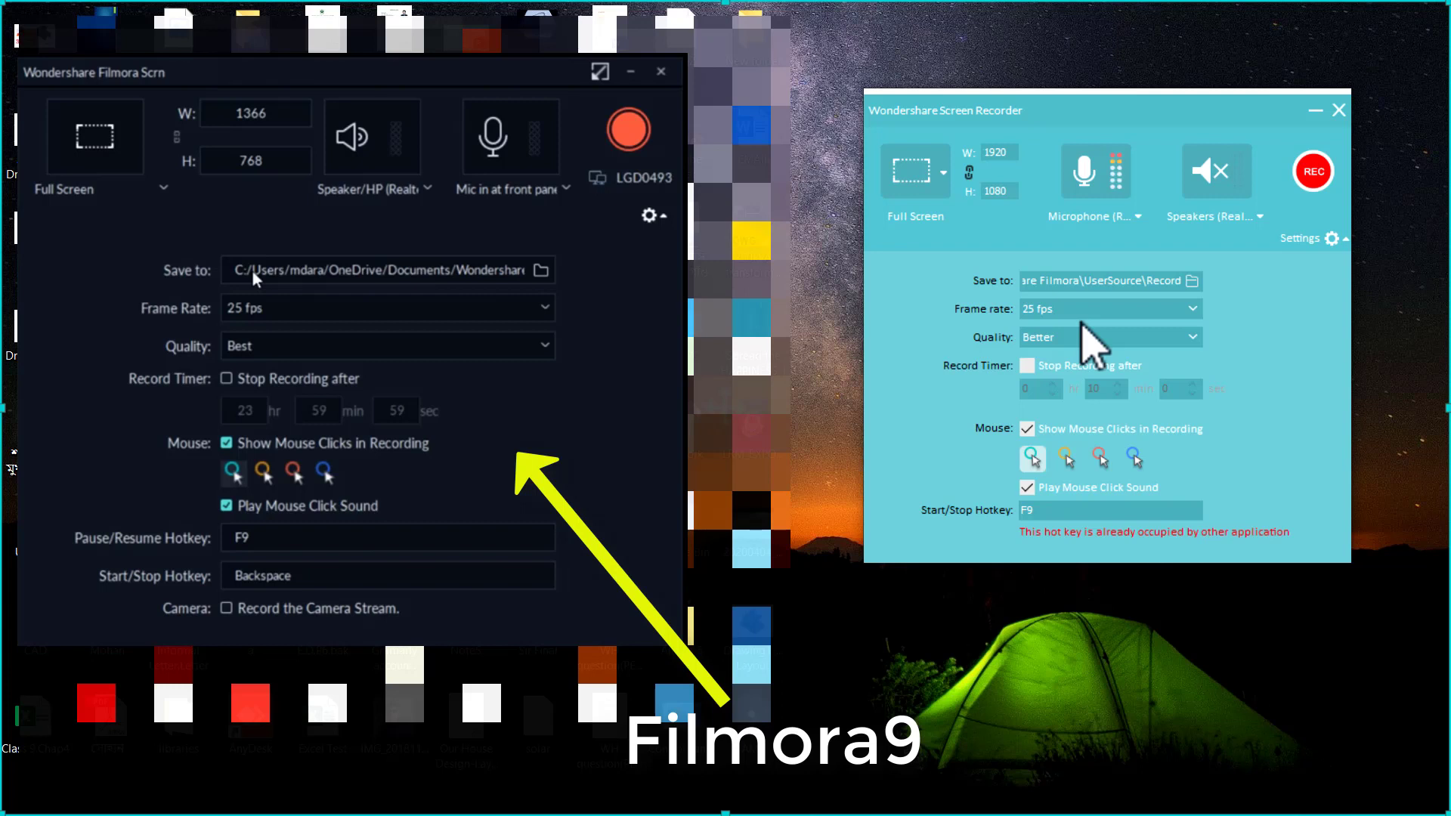
Review the frame rate options and set the recording quality to Best
click(1193, 309)
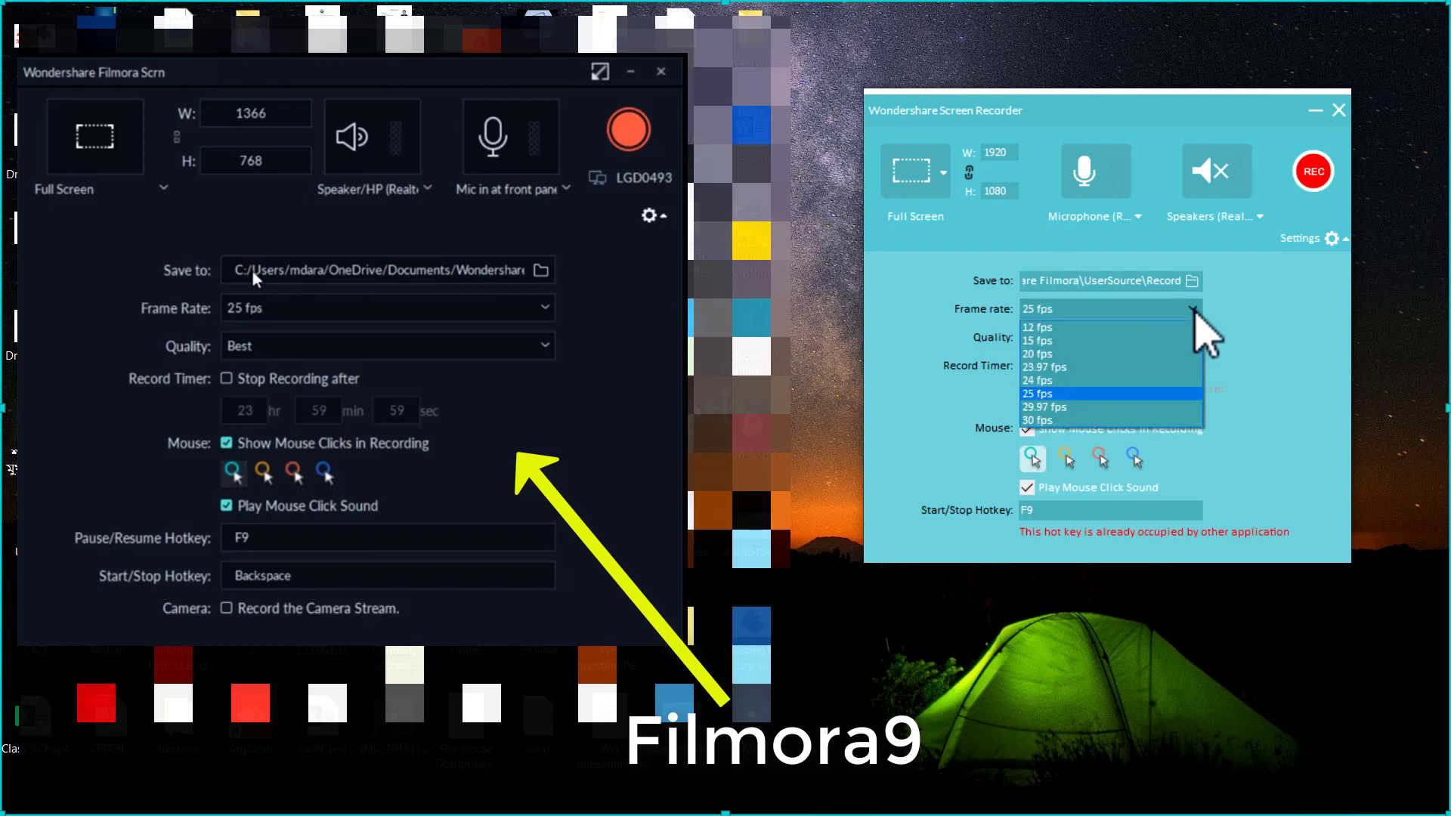
click(1192, 310)
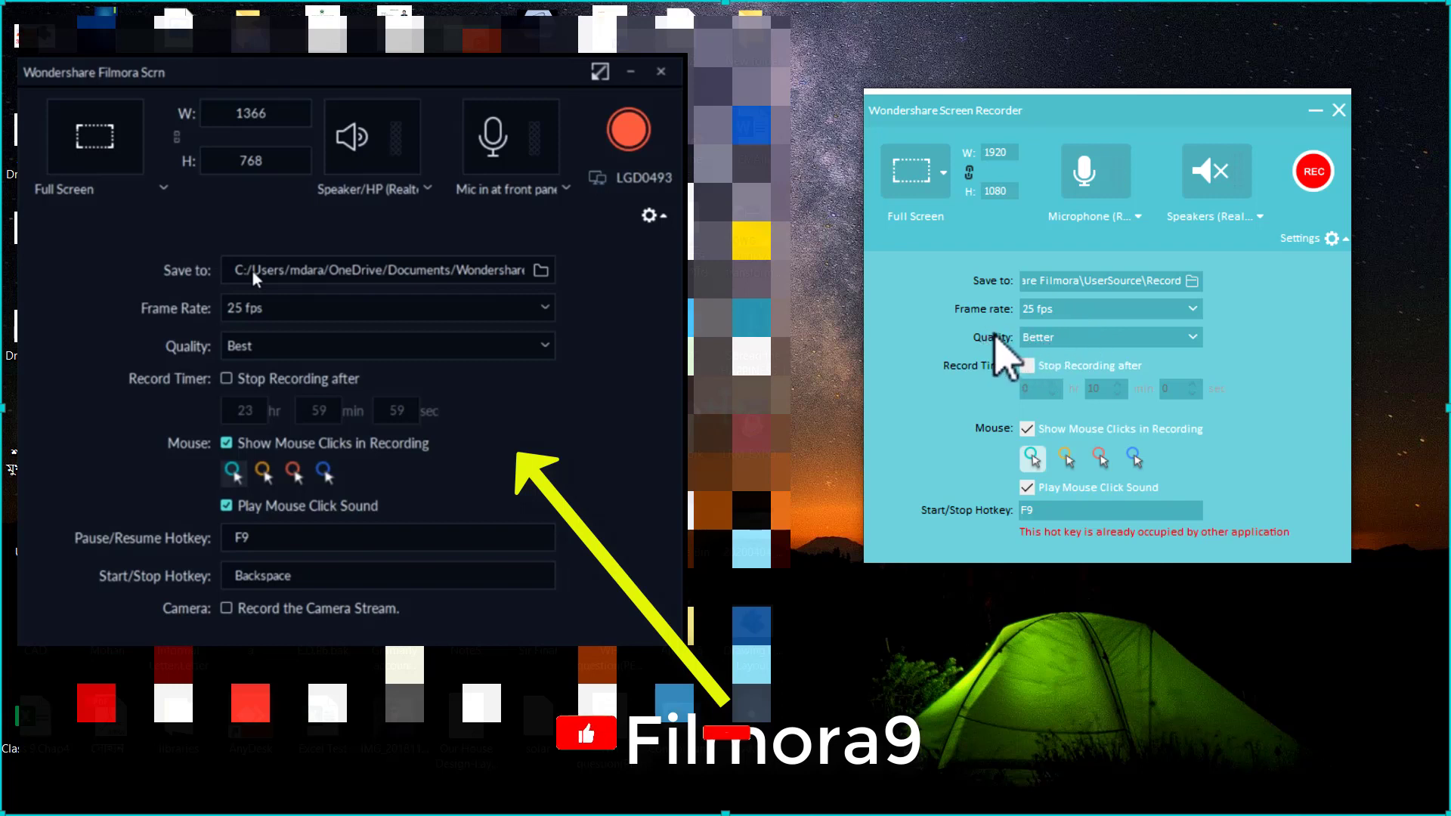
click(1119, 338)
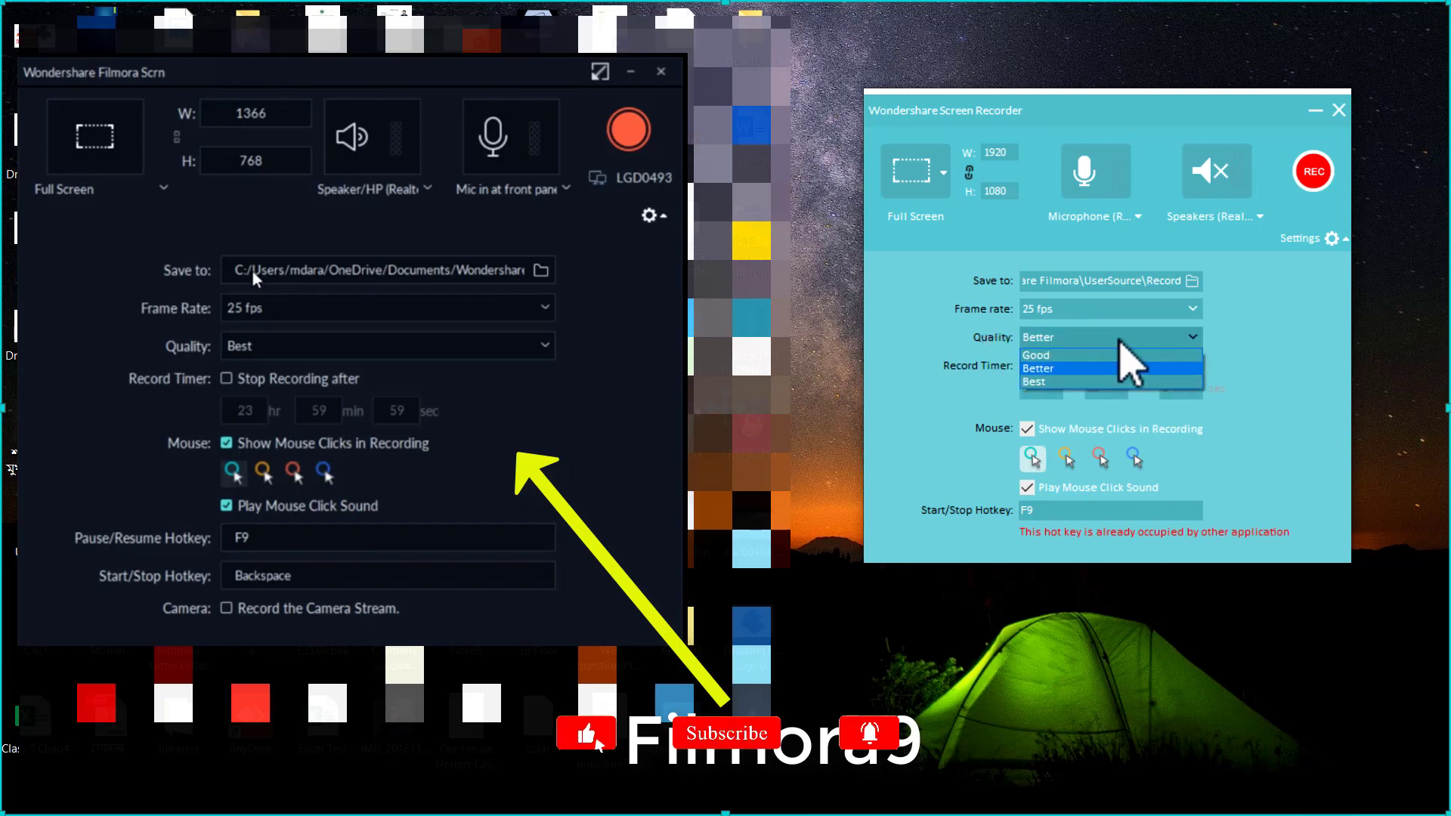
click(1085, 382)
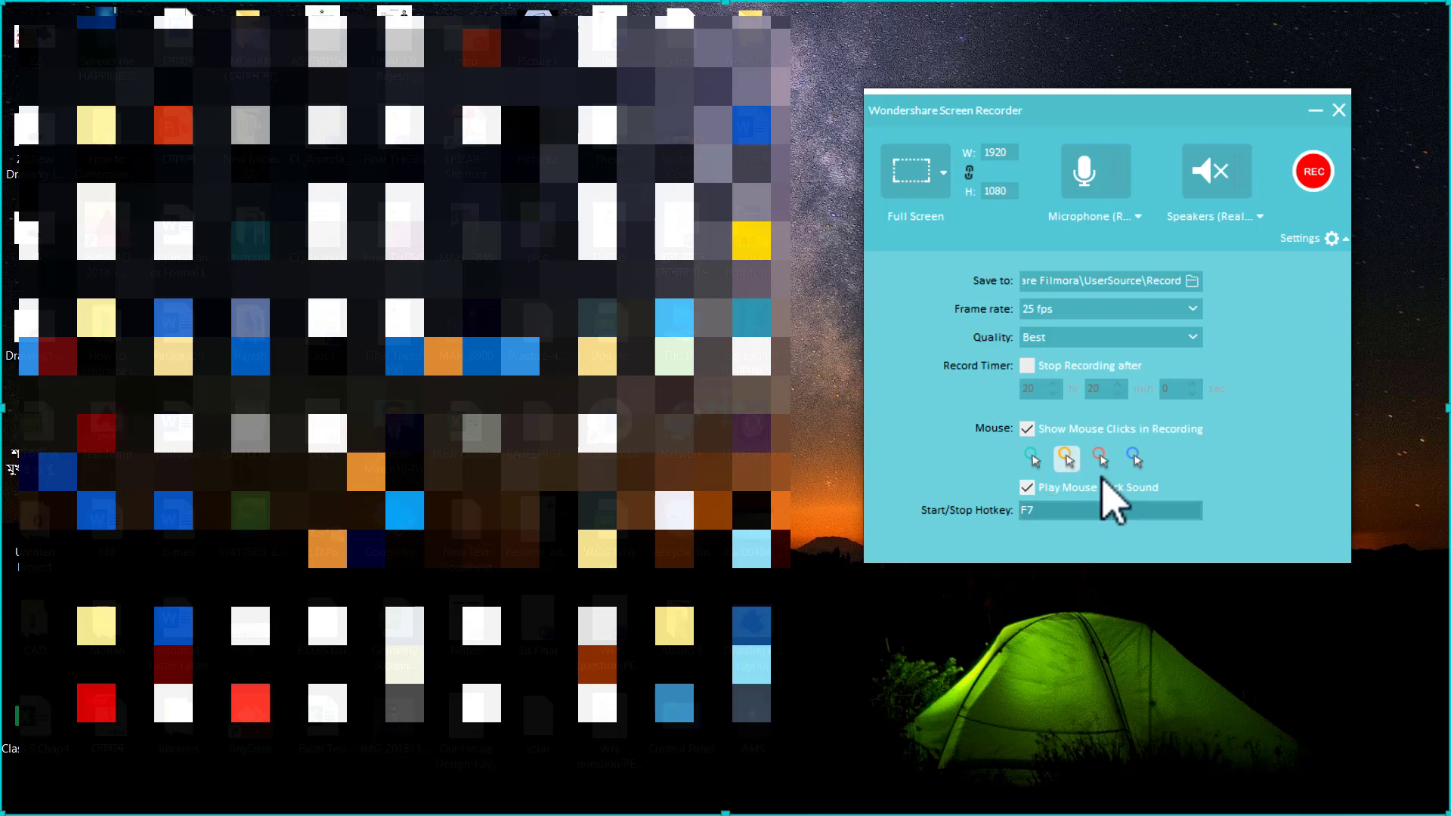
Start the full-screen recording and refresh the desktop several times as sample activity to capture
click(1319, 181)
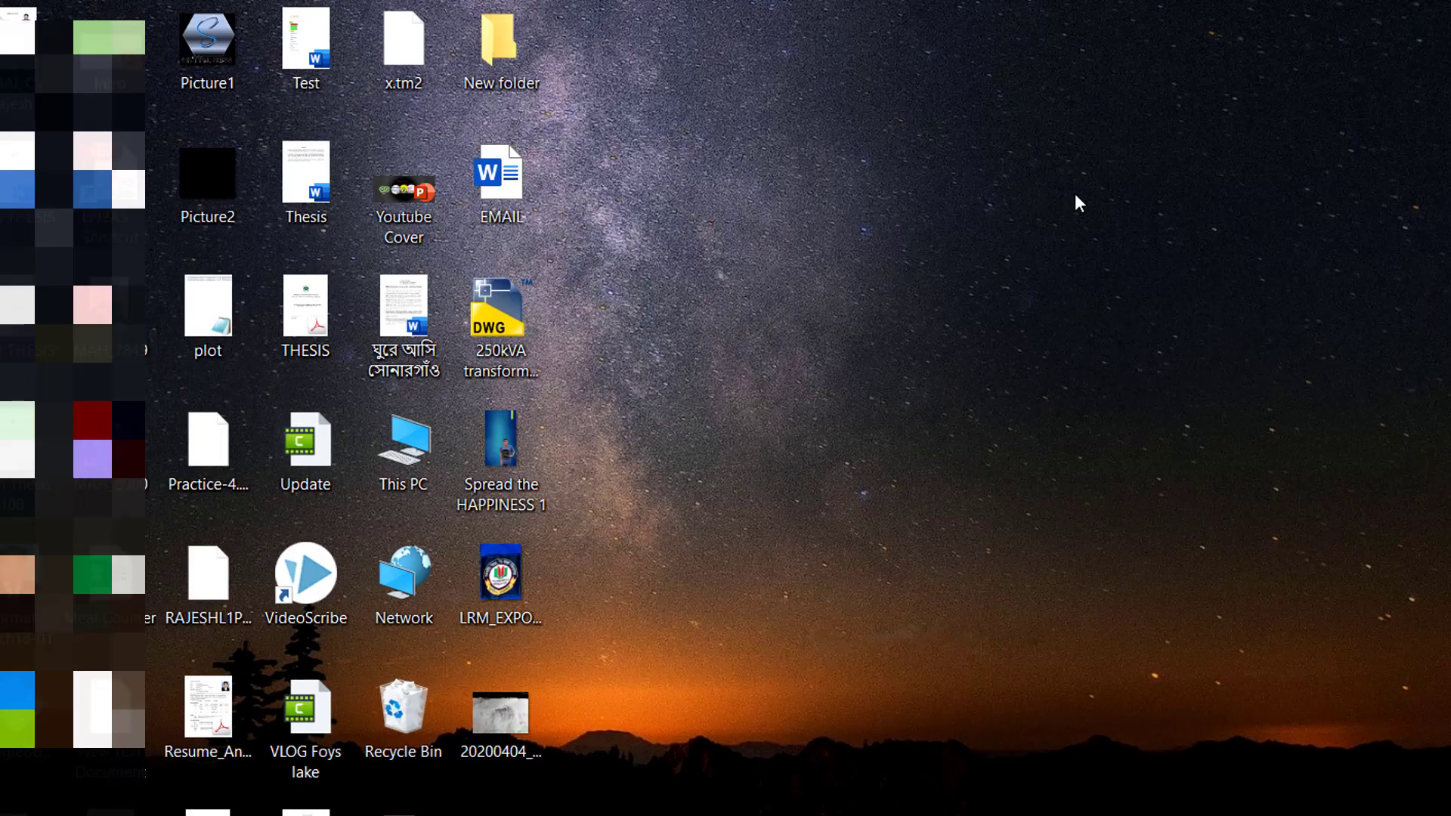
right_click(1090, 171)
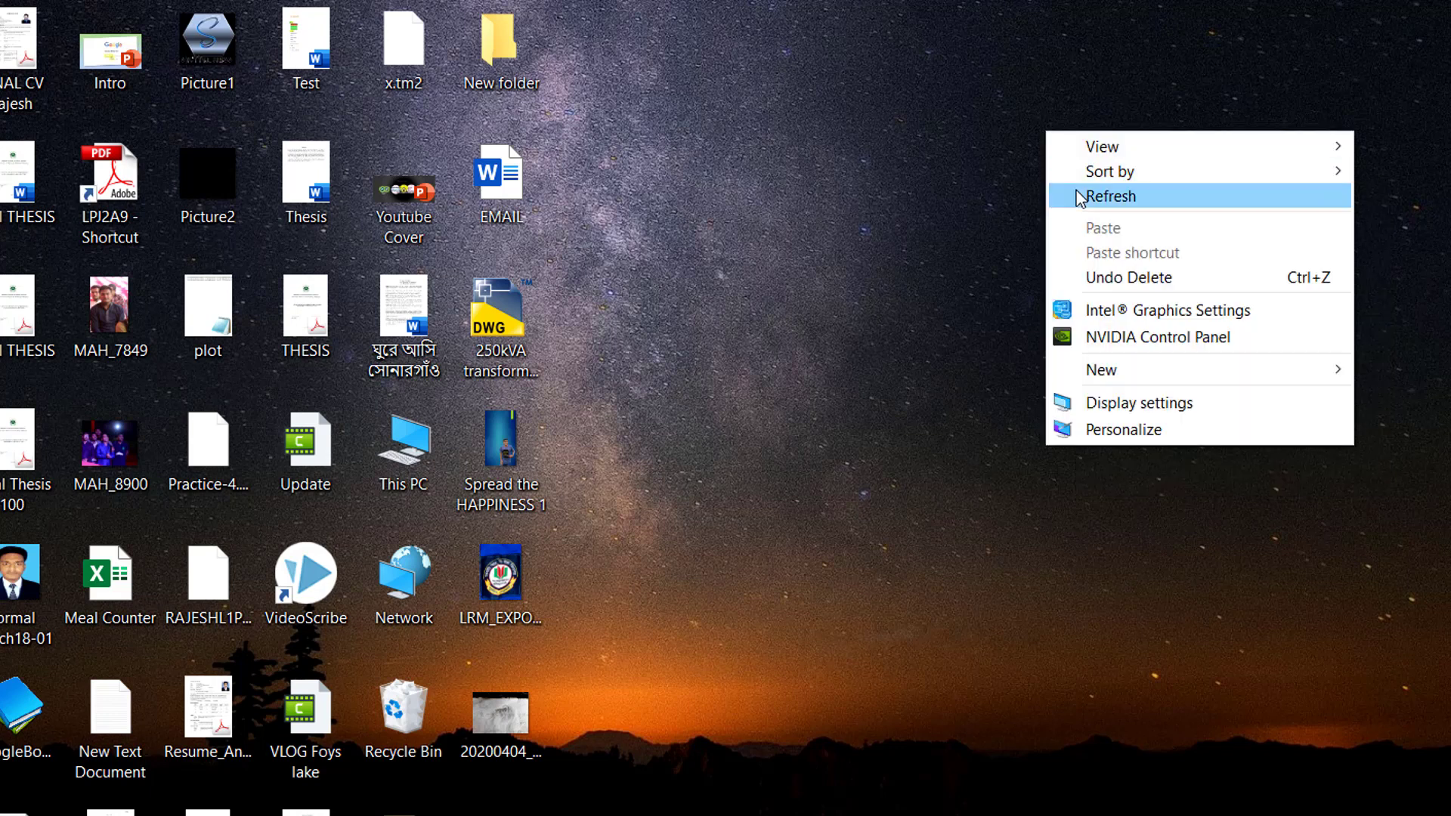
click(1118, 244)
right_click(1028, 125)
click(1068, 194)
right_click(1027, 125)
click(1063, 193)
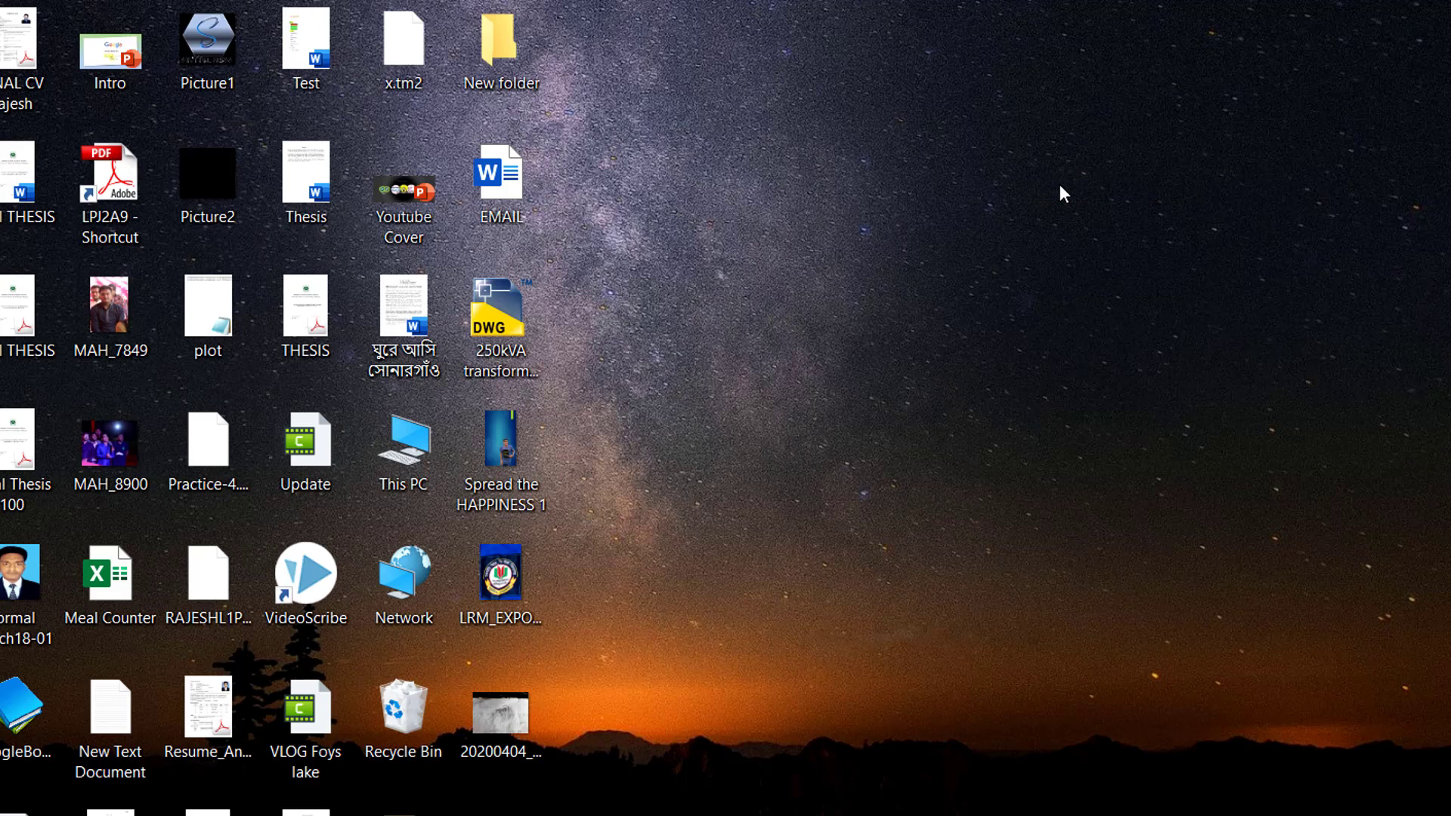
right_click(952, 67)
click(991, 129)
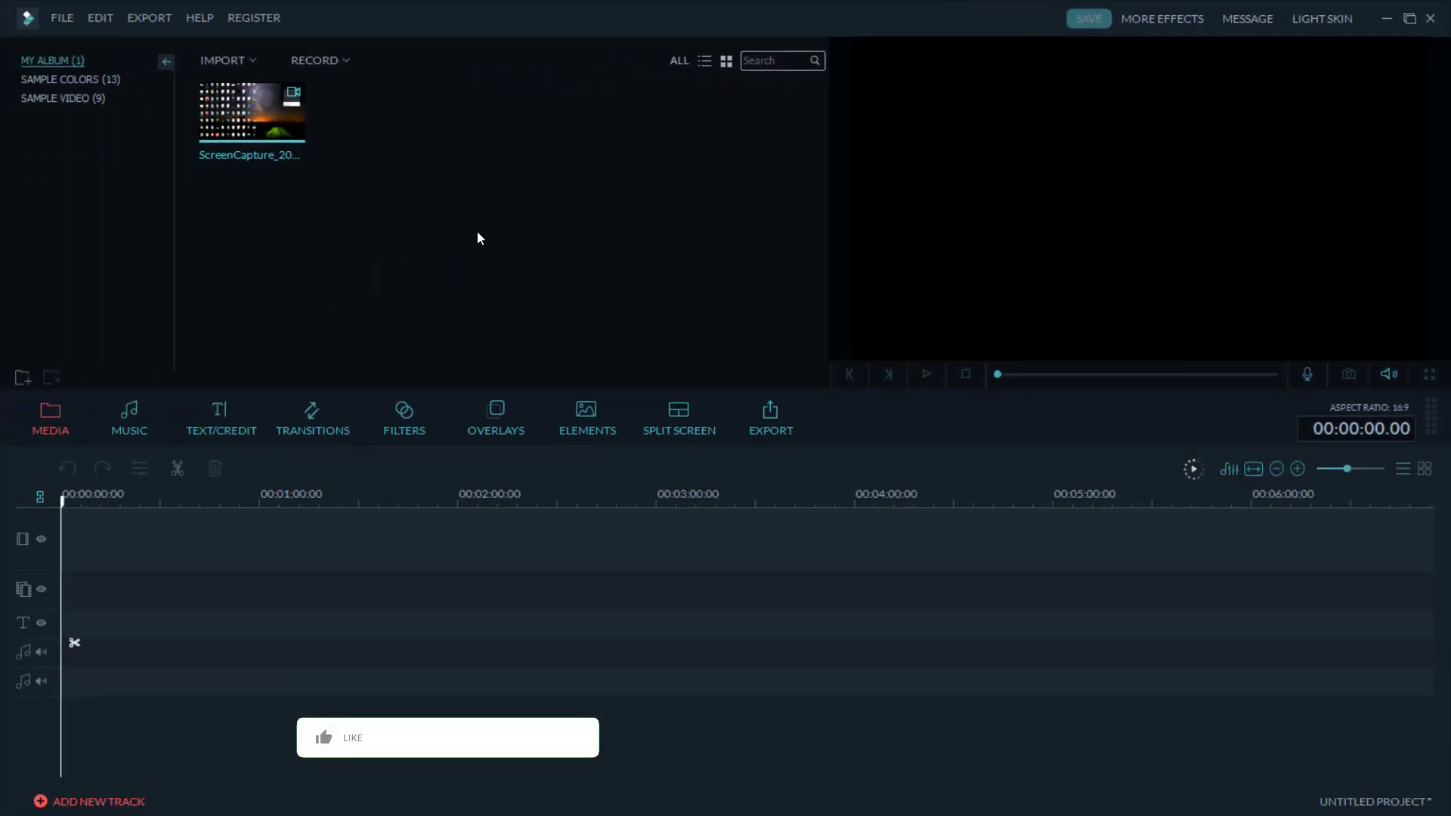
Place the recorded ScreenCapture clip from the media library at the start of the first video track
drag(479, 229, 281, 121)
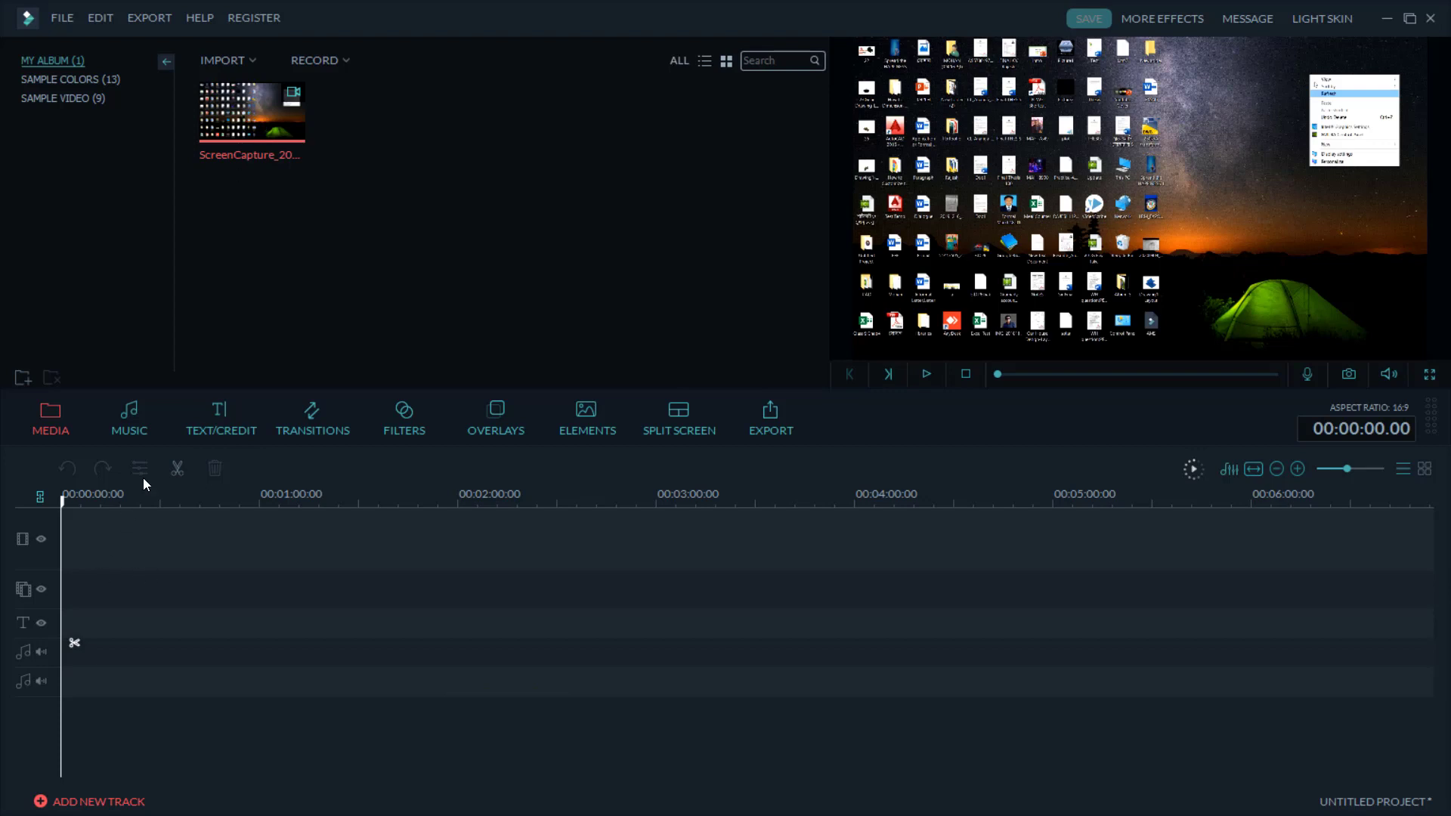
drag(242, 106, 117, 545)
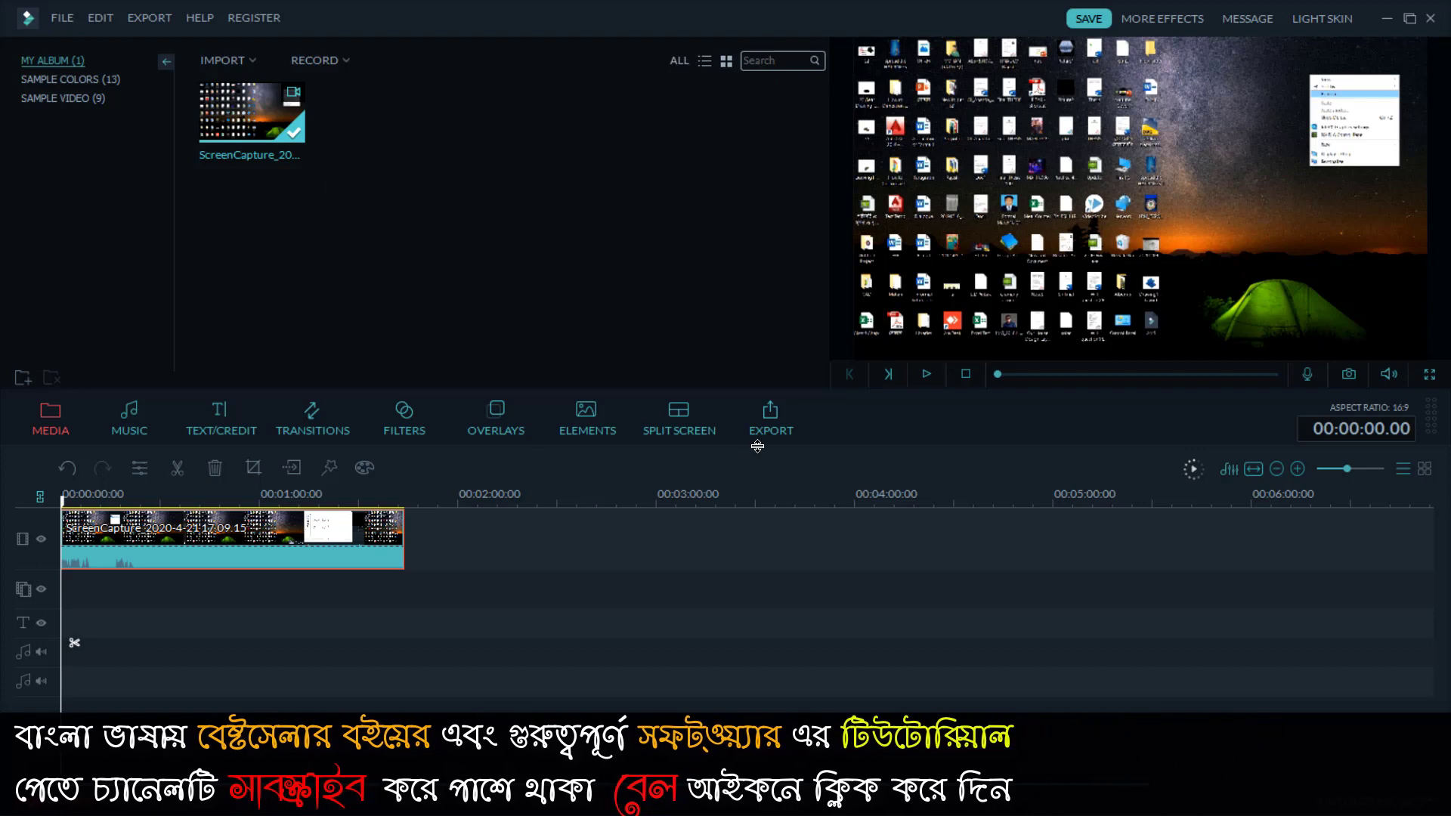
Play and pause the start of the recorded ScreenCapture clip to preview it, and close the export output settings without exporting
click(927, 375)
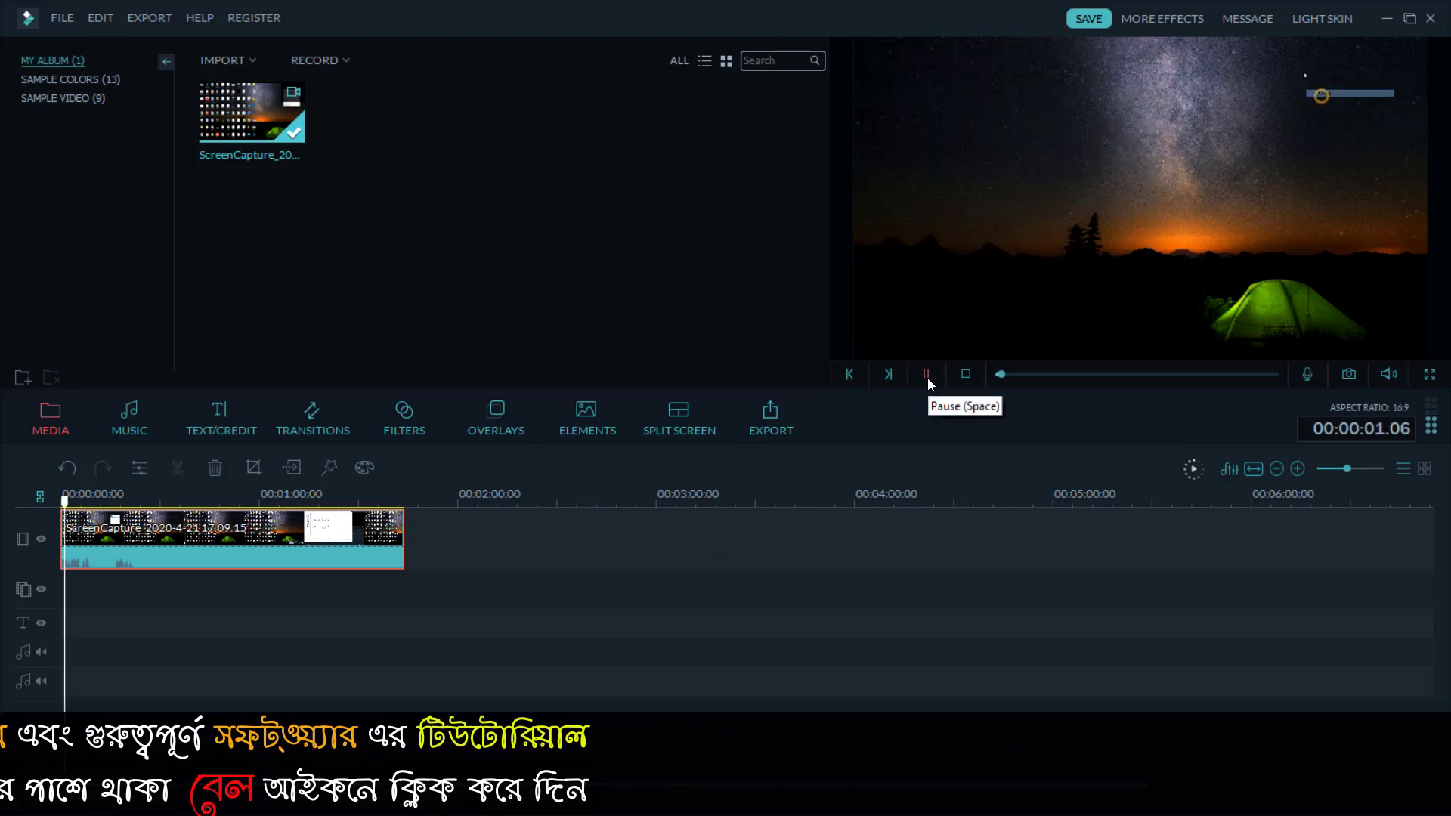
click(928, 378)
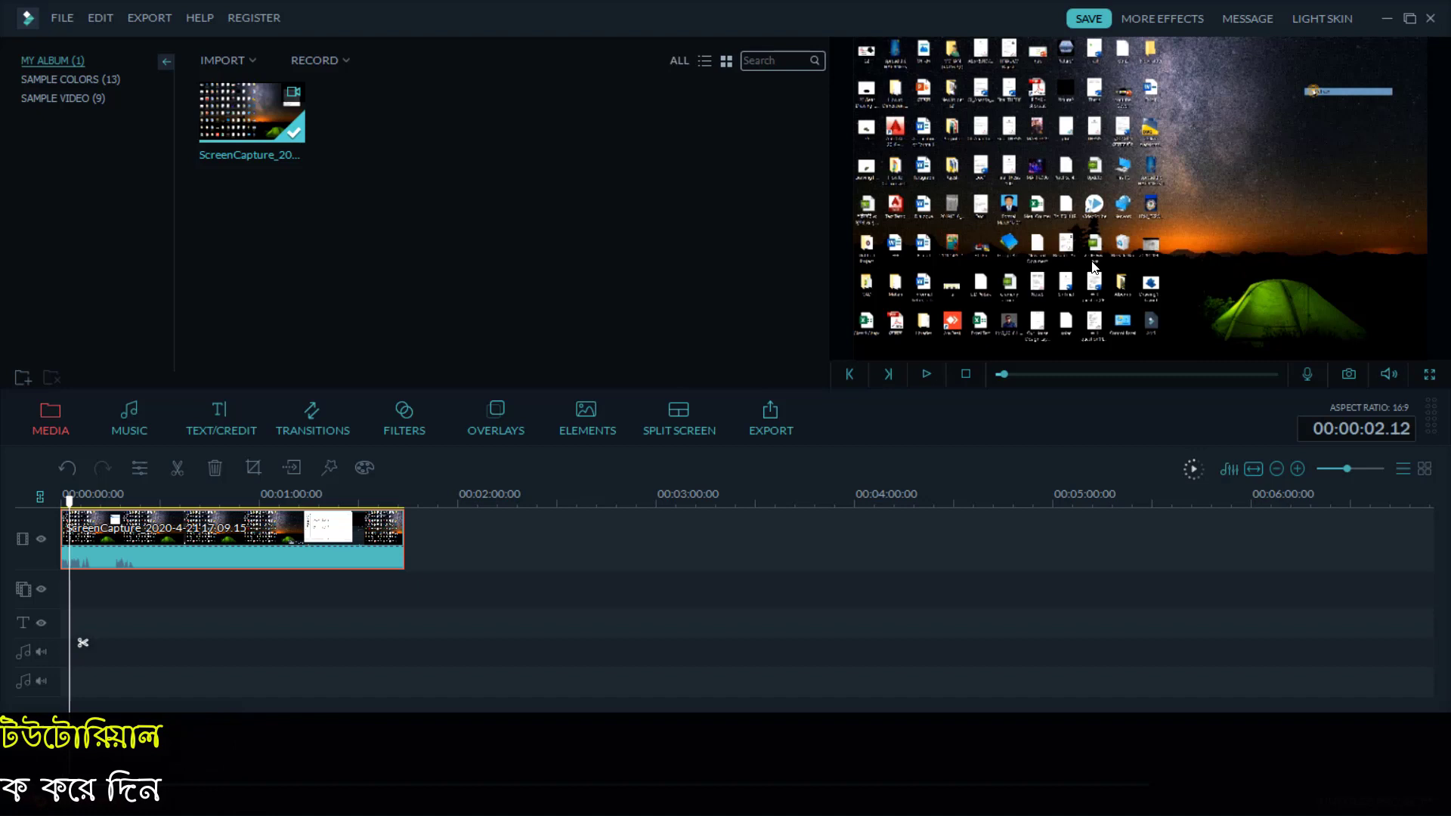
click(931, 375)
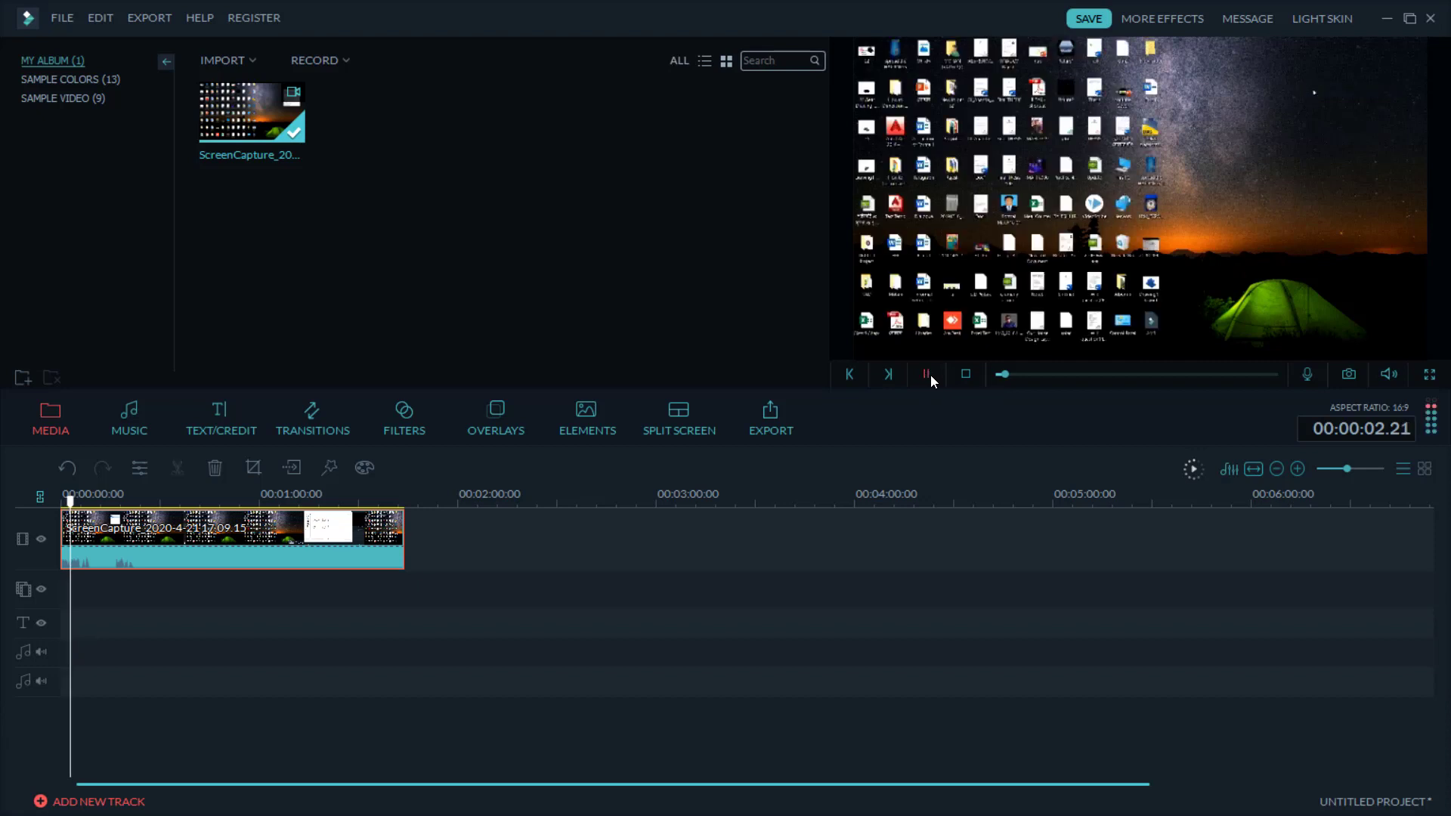
click(931, 375)
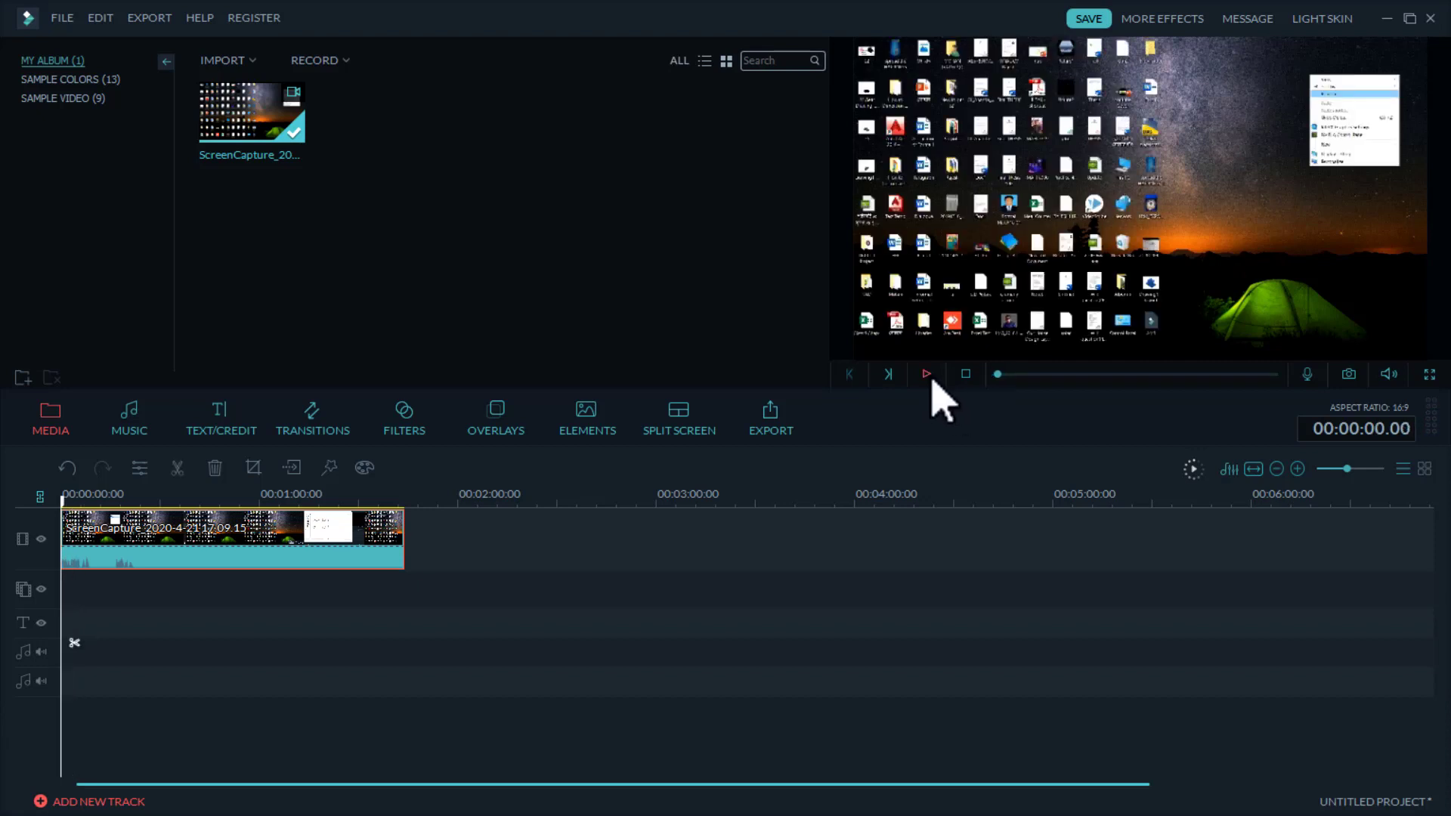
click(930, 376)
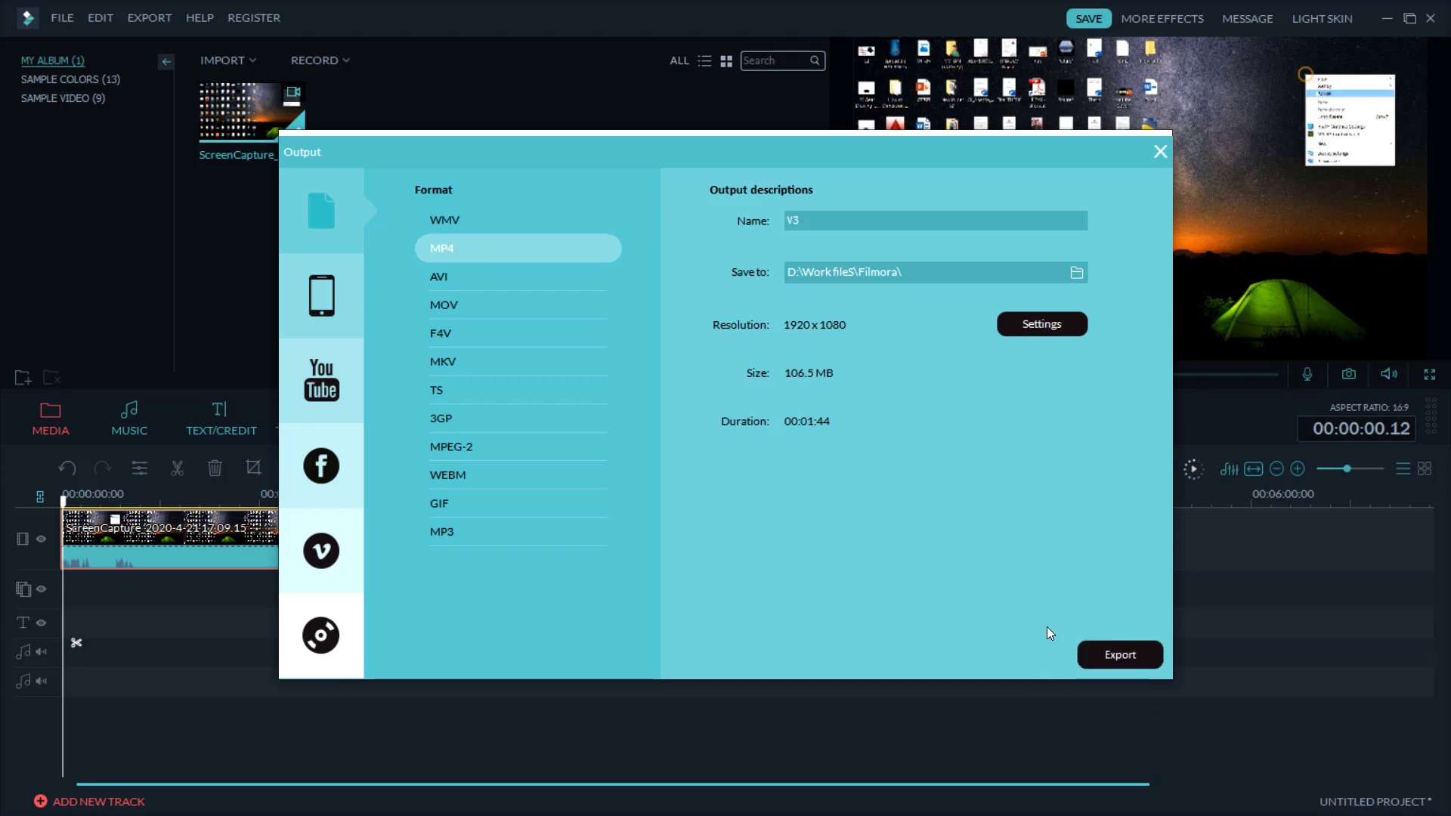
click(1159, 153)
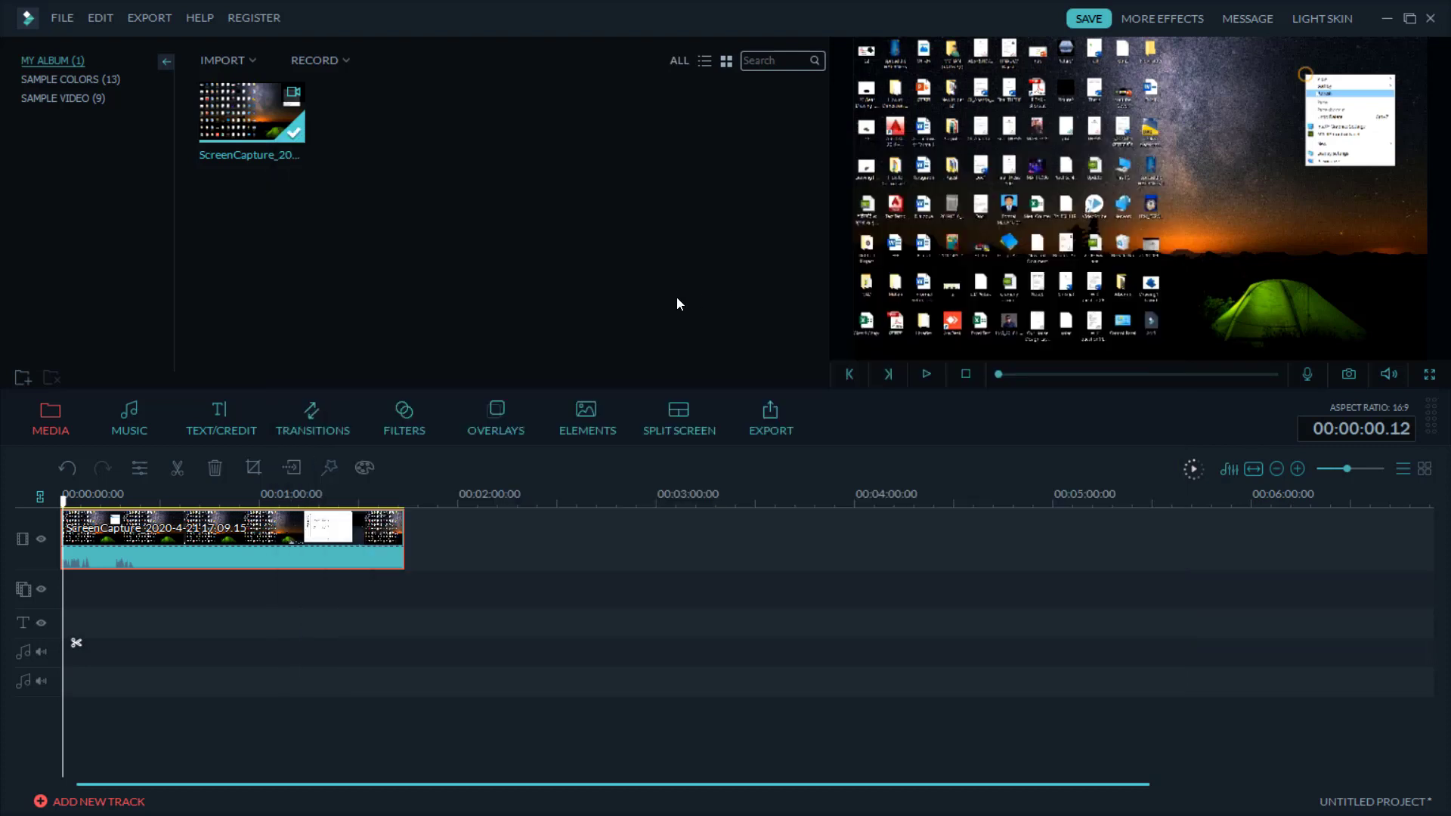